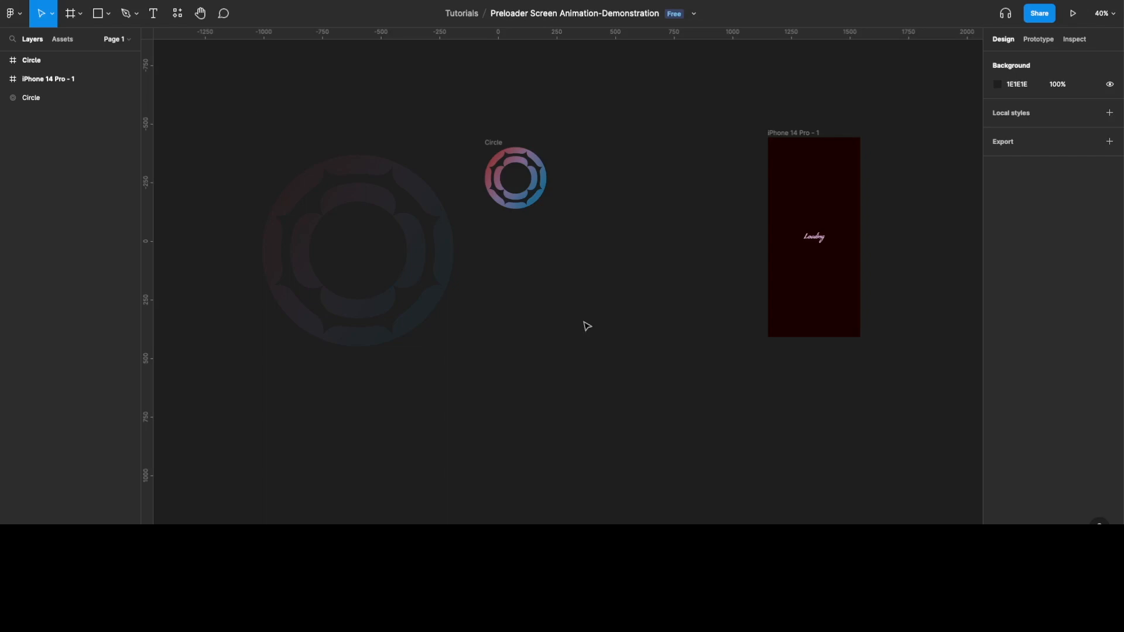
Step: Move the small gradient Circle frame up into empty canvas space, to about X -102, Y -568
{"action": "scroll", "coordinate": [595, 350], "scroll_direction": "up", "scroll_amount": 2}
{"action": "scroll", "coordinate": [588, 326], "scroll_direction": "right", "scroll_amount": 2}
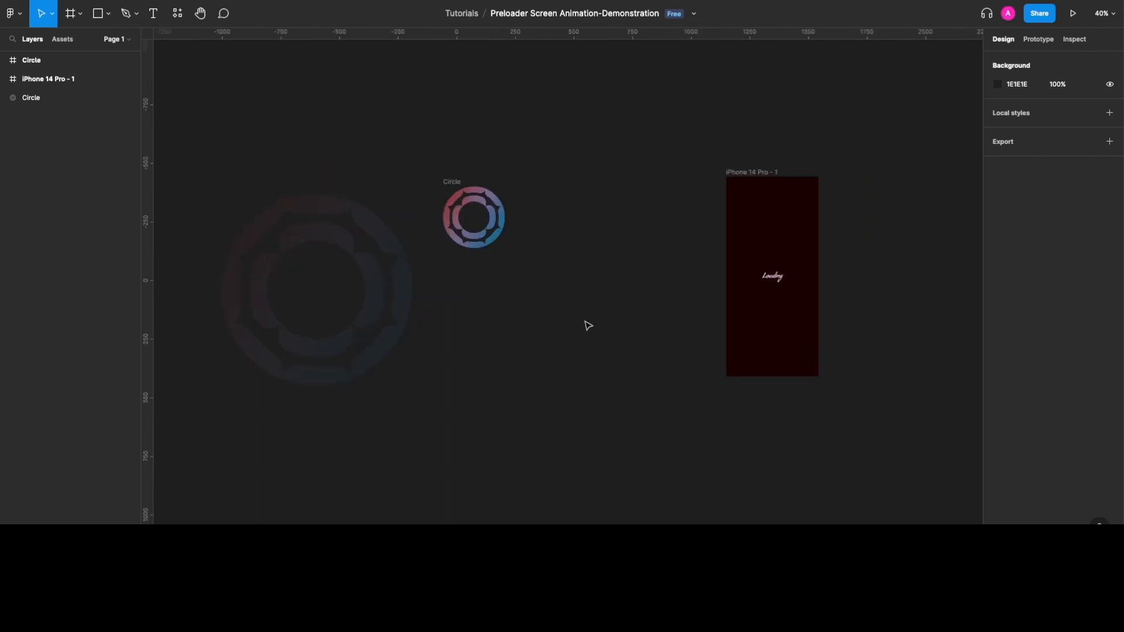
{"action": "left_click", "coordinate": [454, 188]}
{"action": "left_click_drag", "start_coordinate": [453, 102], "coordinate": [418, 94]}
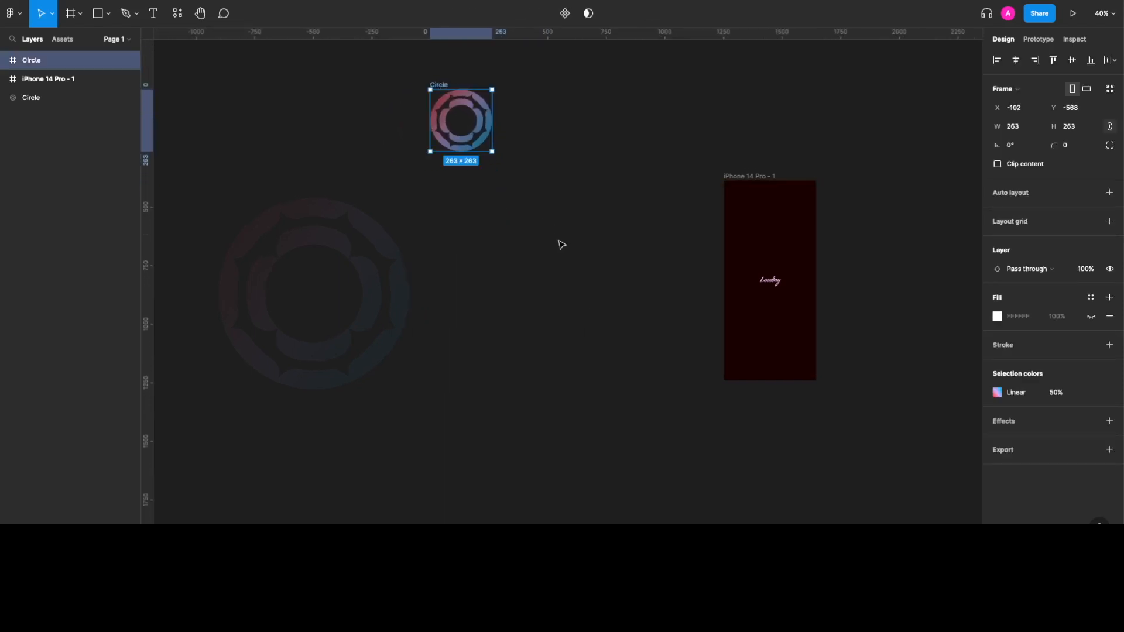
Step: Duplicate the small Circle frame beside the original and rotate the circle inside the copy to -90°
{"action": "scroll", "coordinate": [561, 245], "scroll_direction": "up", "scroll_amount": 4}
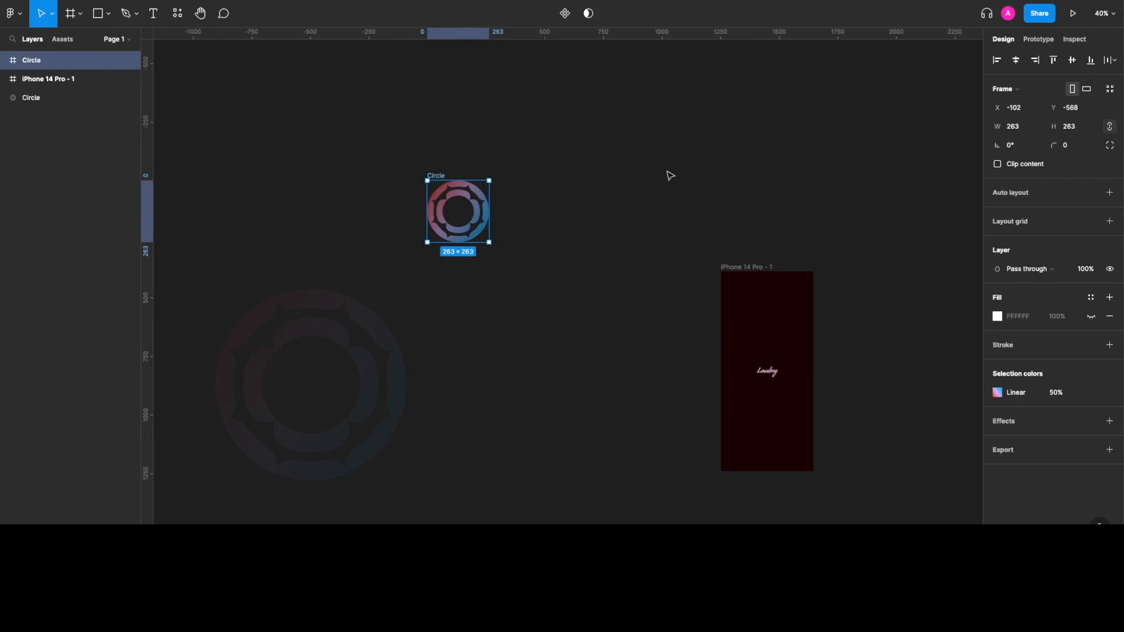
{"action": "left_click_drag", "start_coordinate": [448, 181], "coordinate": [522, 183]}
{"action": "left_click", "coordinate": [552, 279]}
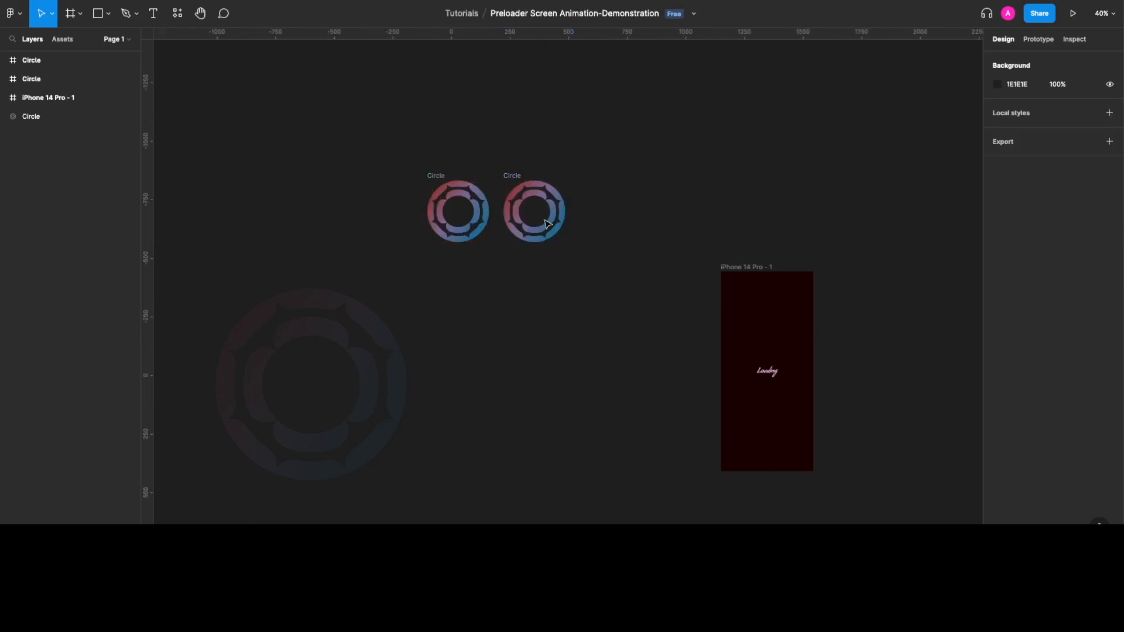
{"action": "left_click", "coordinate": [548, 224]}
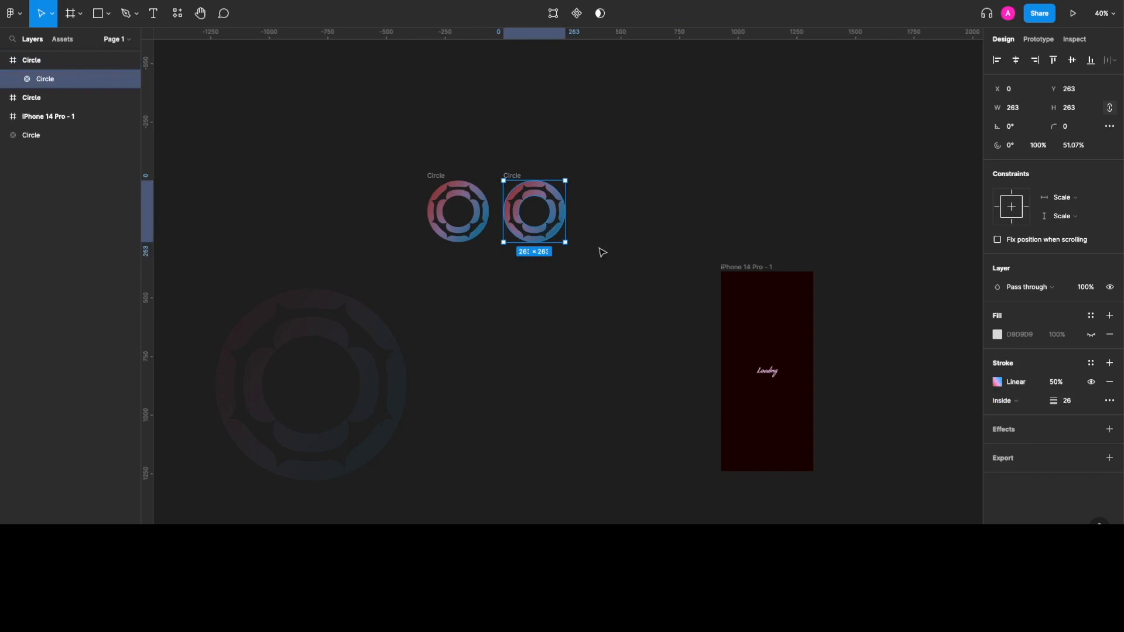
{"action": "left_click_drag", "start_coordinate": [561, 251], "coordinate": [500, 240]}
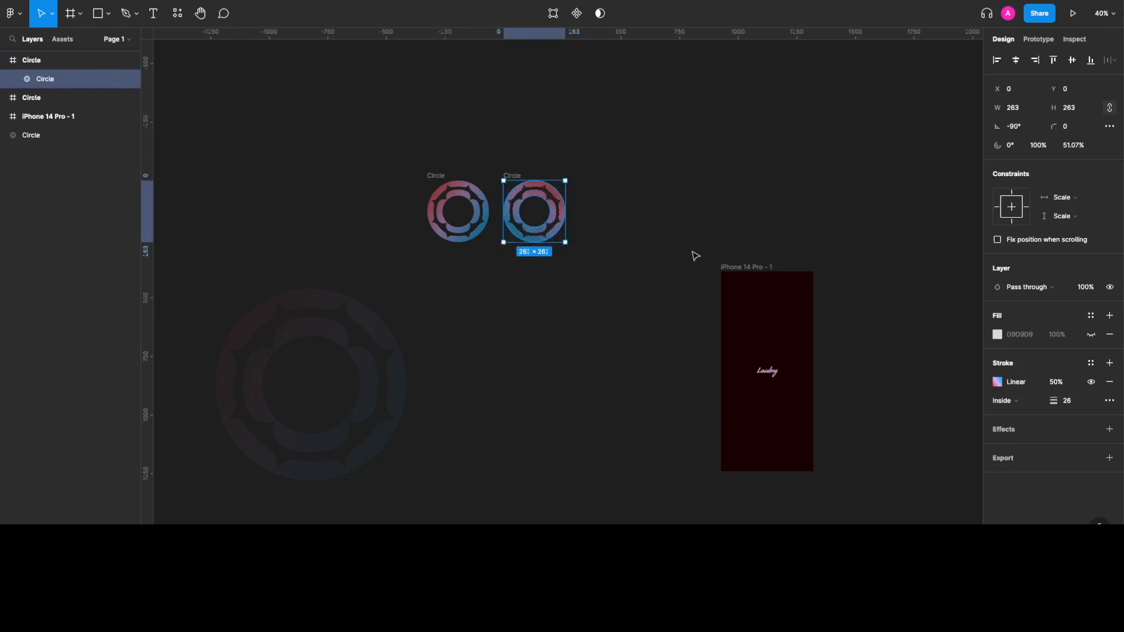
{"action": "left_click", "coordinate": [661, 214]}
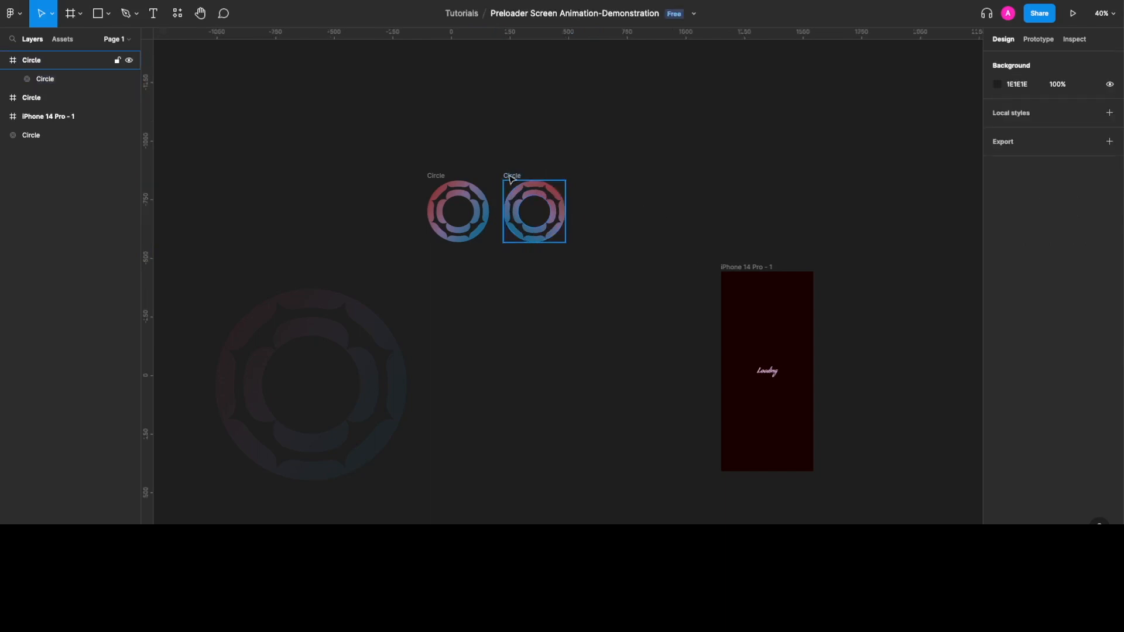
Step: Duplicate the second Circle frame beside it with an equal 82 gap, and rotate the new copy's inner circle to 180°
{"action": "left_click", "coordinate": [519, 177]}
{"action": "left_click_drag", "start_coordinate": [518, 177], "coordinate": [596, 179]}
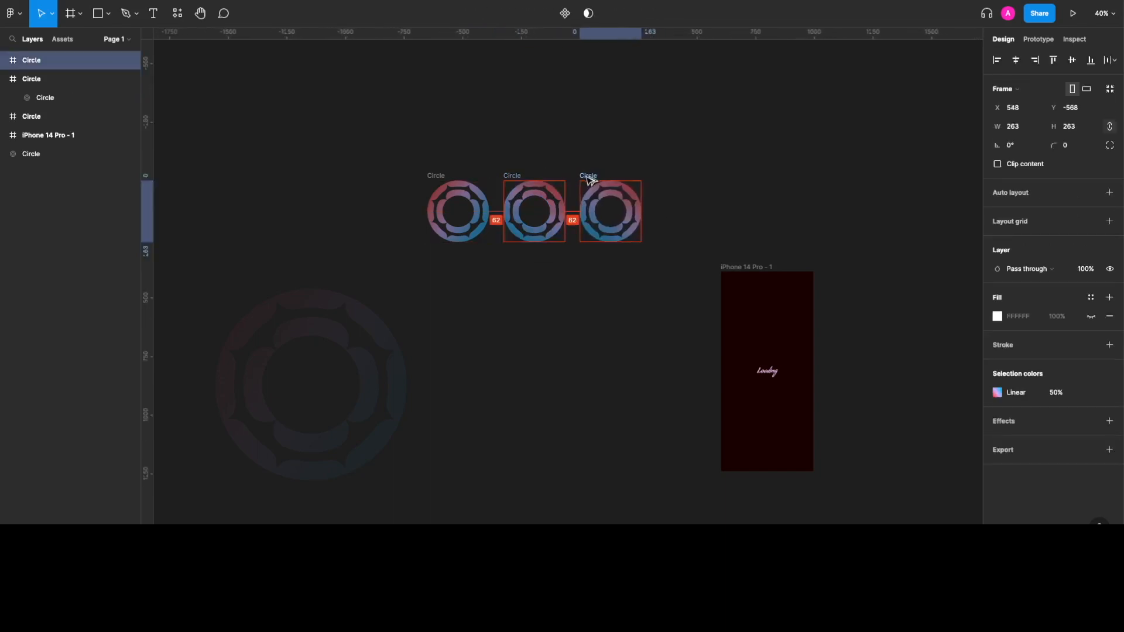
{"action": "left_click", "coordinate": [722, 198]}
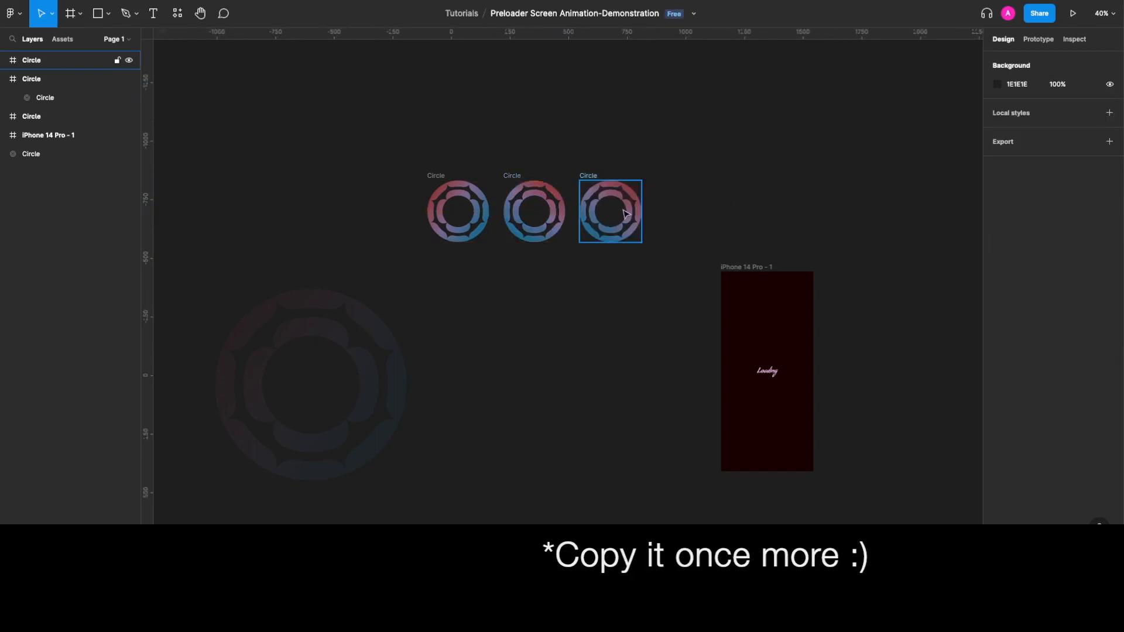
{"action": "left_click", "coordinate": [634, 205]}
{"action": "left_click", "coordinate": [609, 192]}
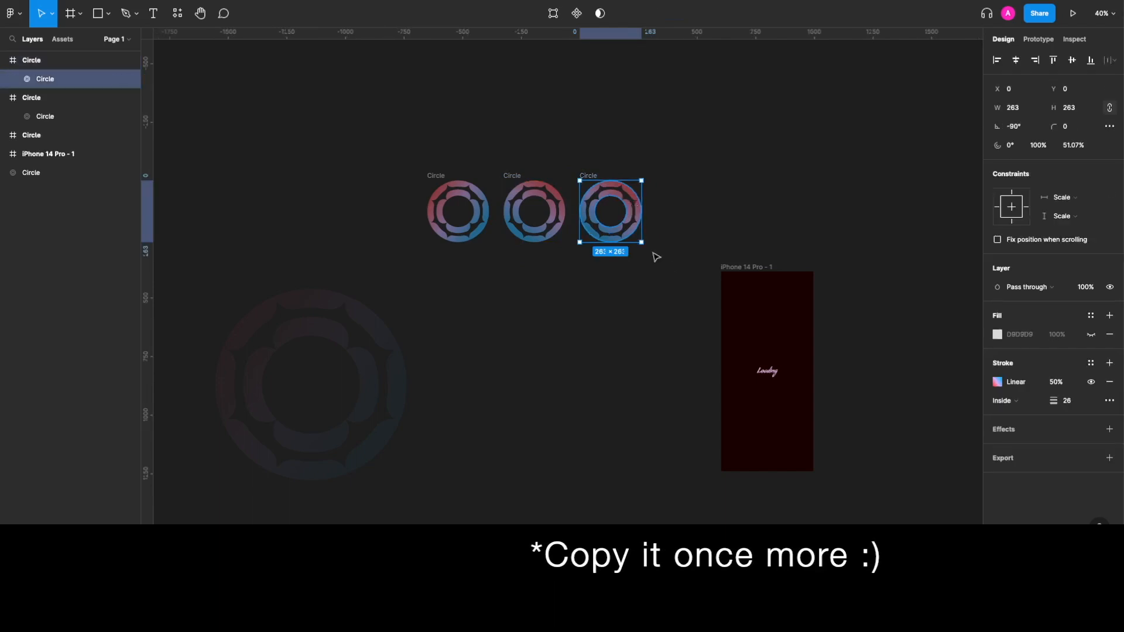
{"action": "left_click_drag", "start_coordinate": [647, 243], "coordinate": [574, 246]}
{"action": "left_click", "coordinate": [621, 295]}
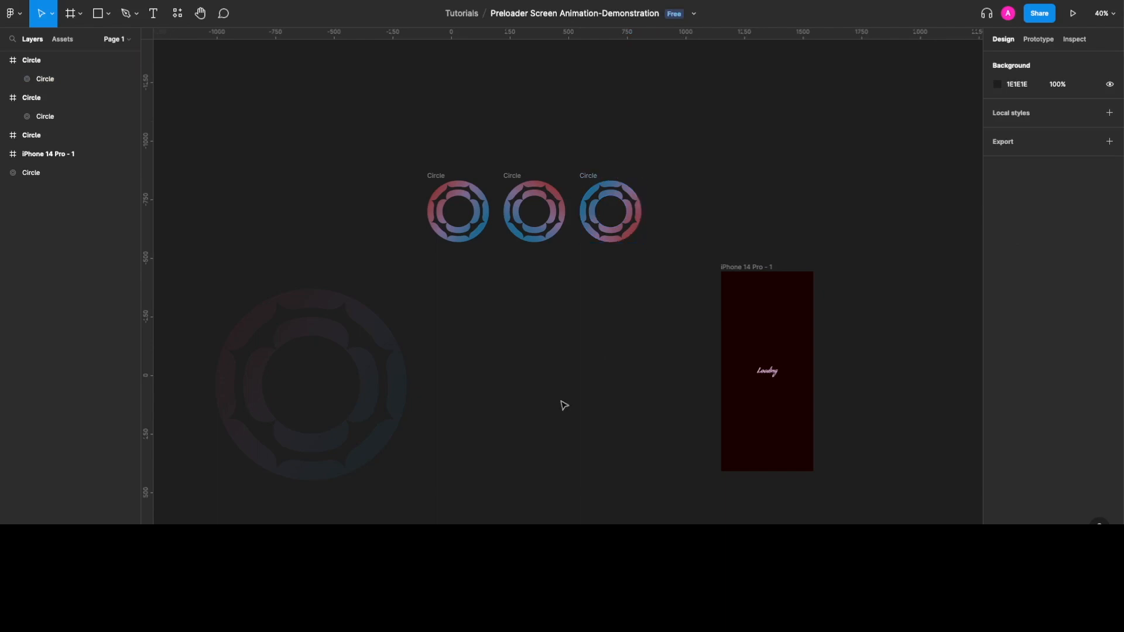
Step: Duplicate the third Circle frame to make a fourth in the row and rotate its inner circle to 90°
{"action": "left_click_drag", "start_coordinate": [592, 175], "coordinate": [695, 180]}
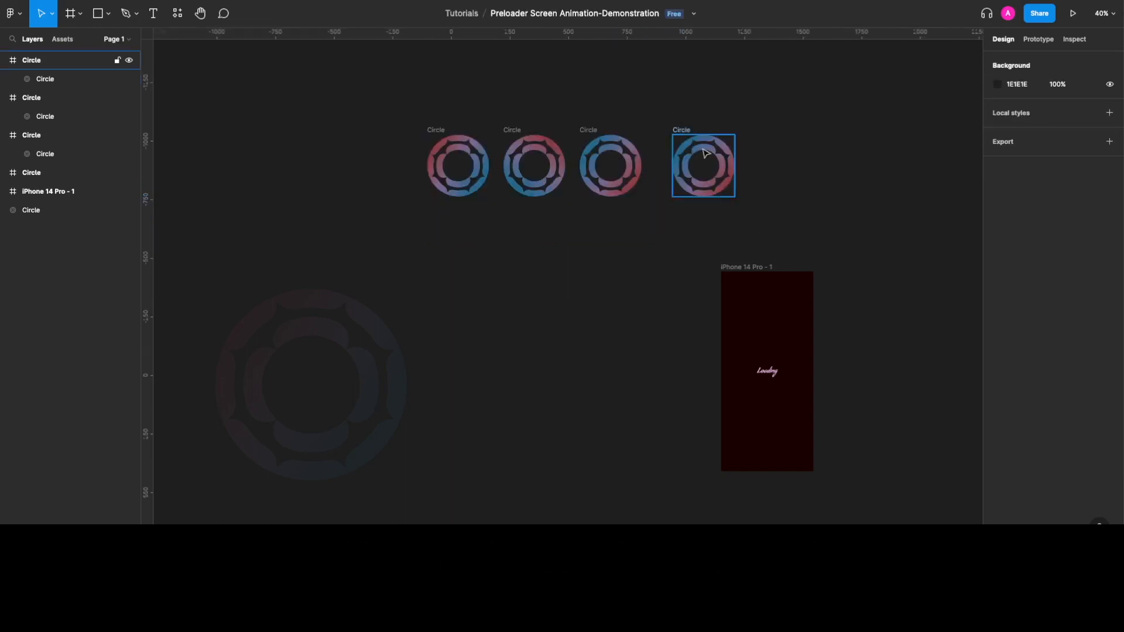
{"action": "left_click", "coordinate": [705, 153]}
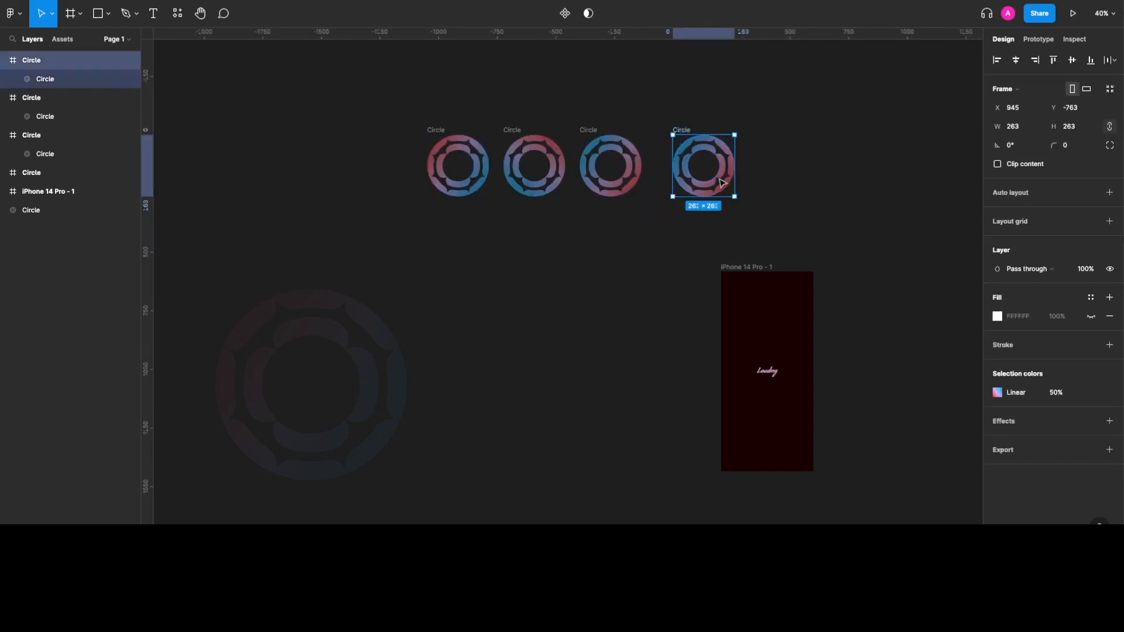
{"action": "left_click", "coordinate": [726, 180]}
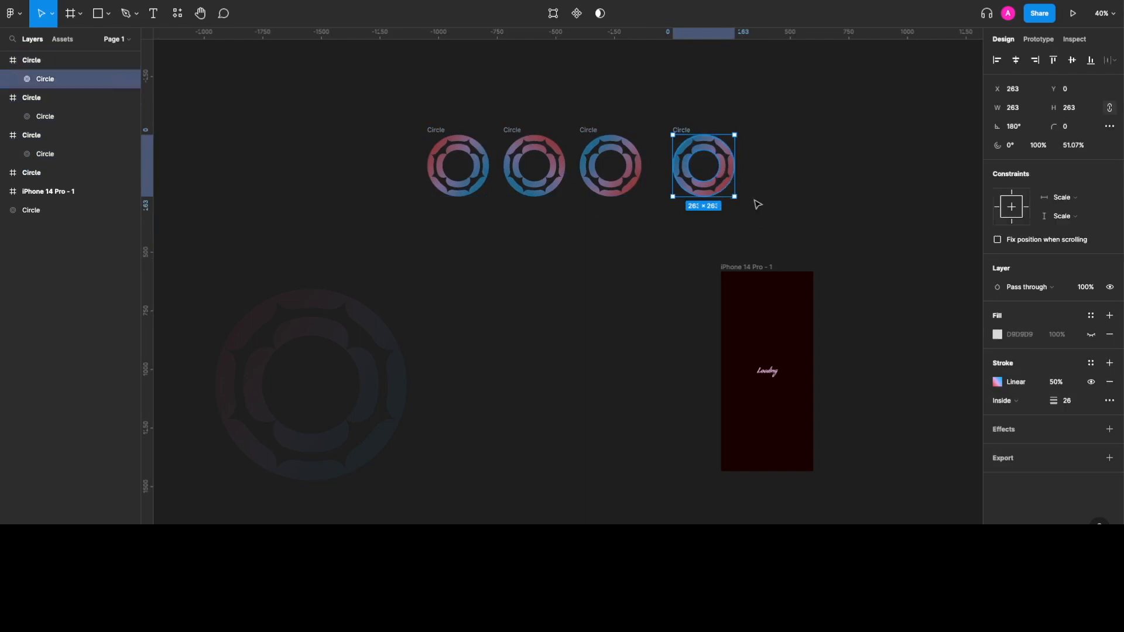
{"action": "left_click_drag", "start_coordinate": [737, 202], "coordinate": [661, 198]}
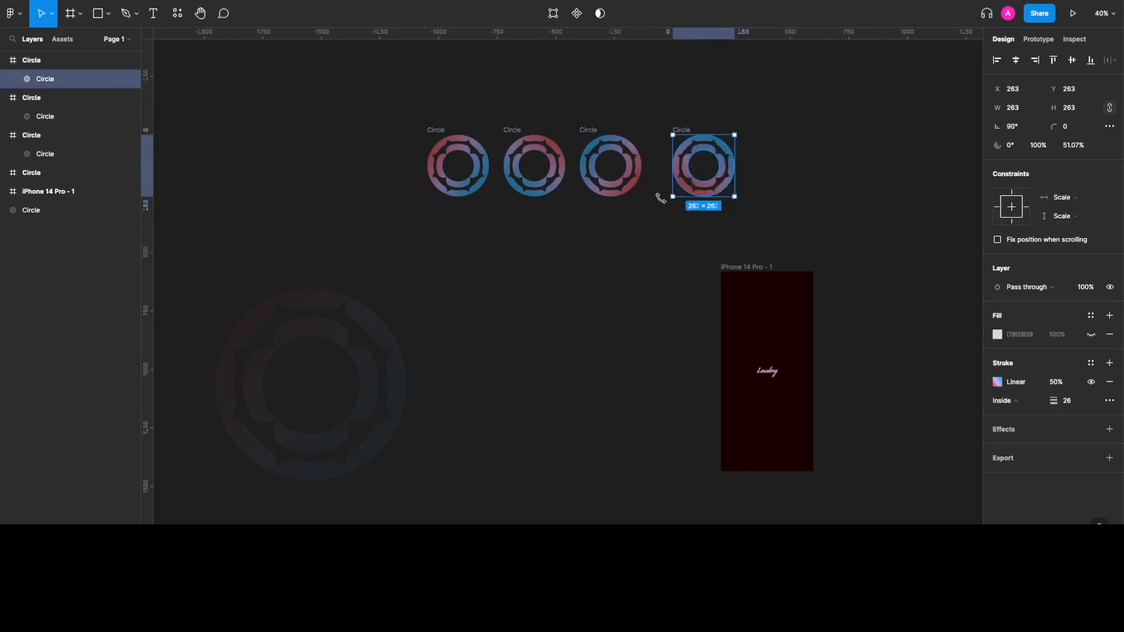
{"action": "left_click", "coordinate": [653, 313]}
Step: Distribute the four Circle frames evenly with equal horizontal spacing
{"action": "left_click_drag", "start_coordinate": [345, 100], "coordinate": [761, 220]}
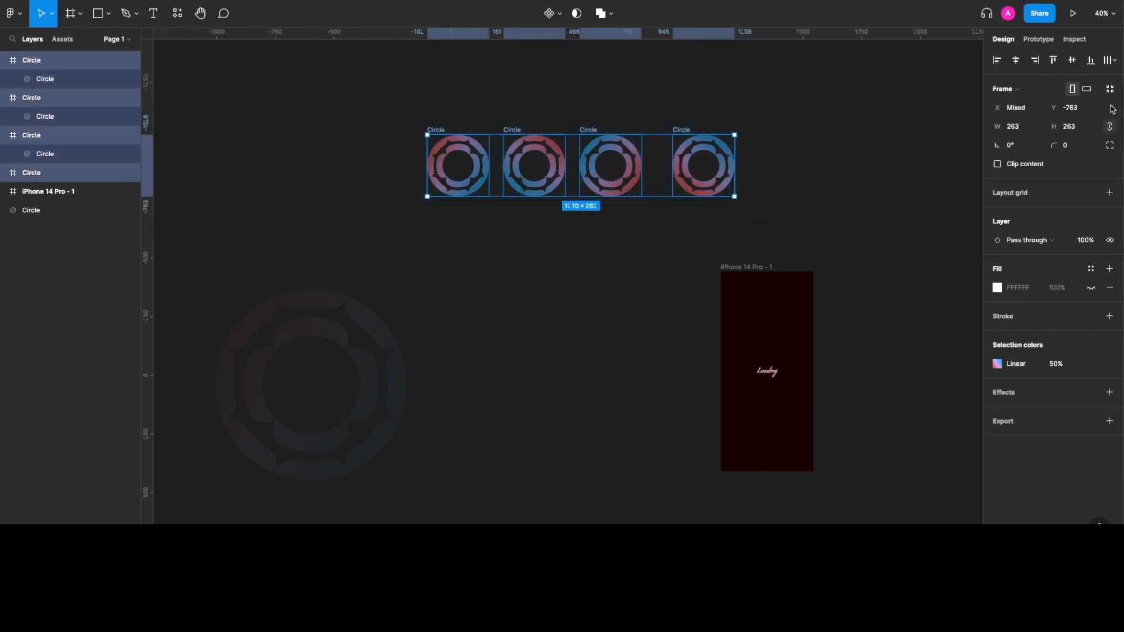
{"action": "left_click", "coordinate": [1113, 64]}
{"action": "left_click", "coordinate": [1030, 111]}
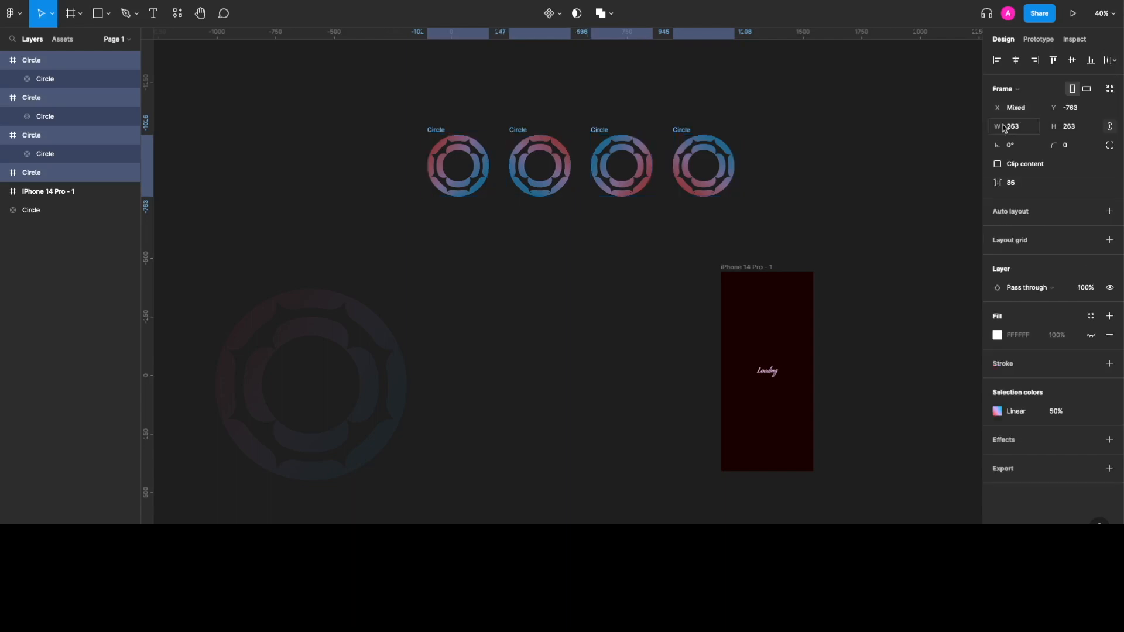
{"action": "left_click", "coordinate": [816, 183]}
Step: Combine the four Circle frames into a component set
{"action": "left_click_drag", "start_coordinate": [392, 113], "coordinate": [780, 216]}
{"action": "left_click", "coordinate": [553, 13]}
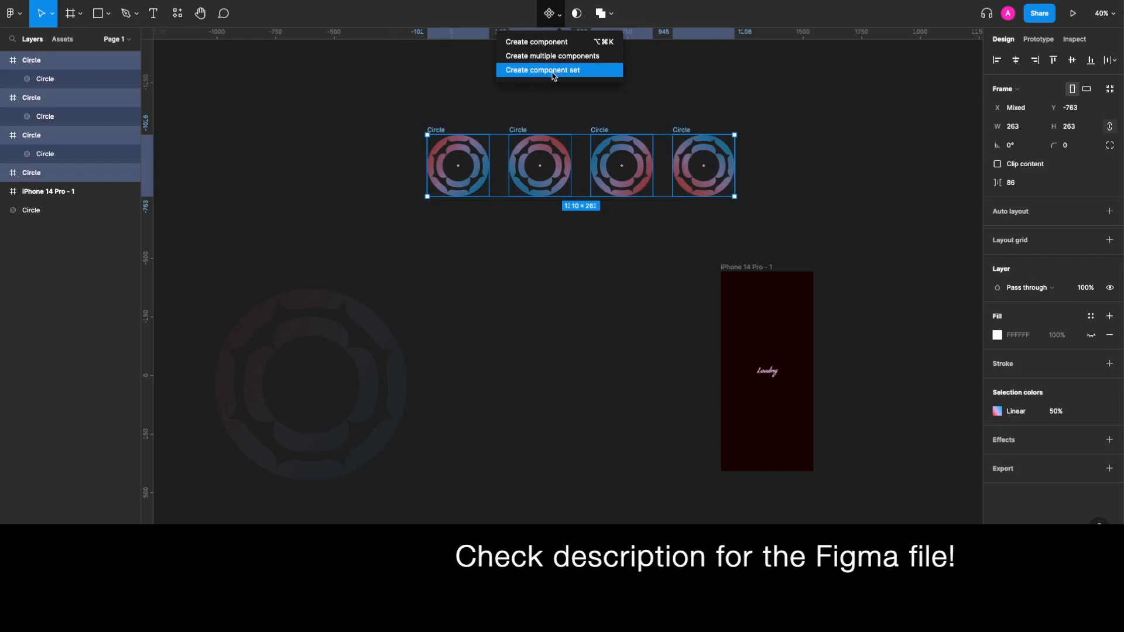
{"action": "left_click", "coordinate": [553, 70]}
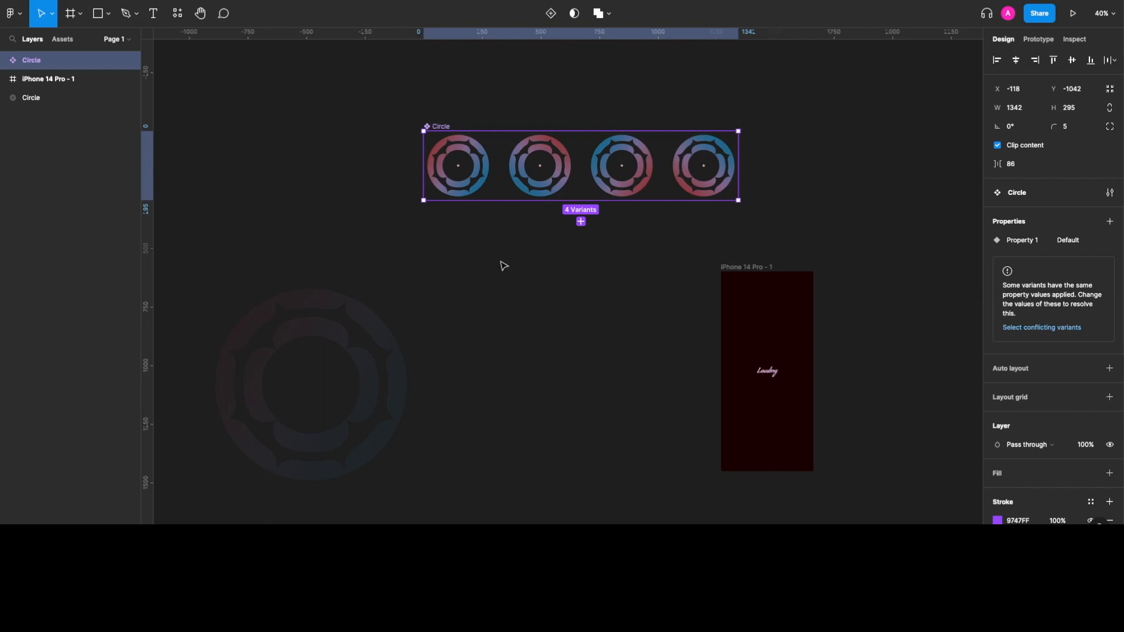
{"action": "key", "text": "Escape"}
Step: Rename the component set's variant property to Rotation from the first variant
{"action": "left_click", "coordinate": [484, 163]}
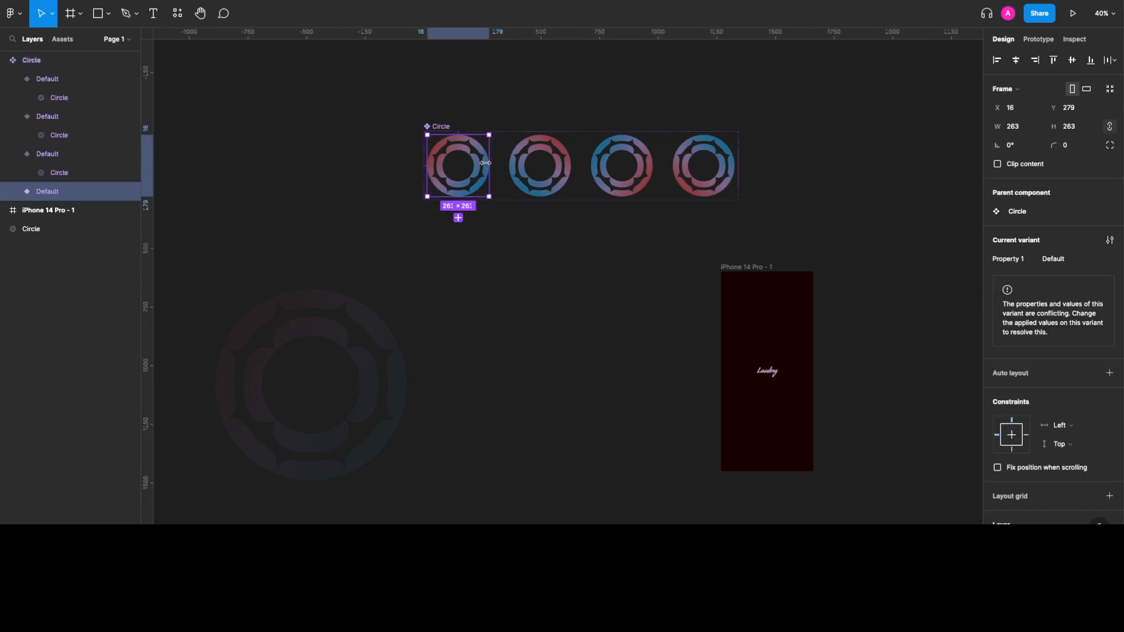
{"action": "left_click", "coordinate": [555, 171]}
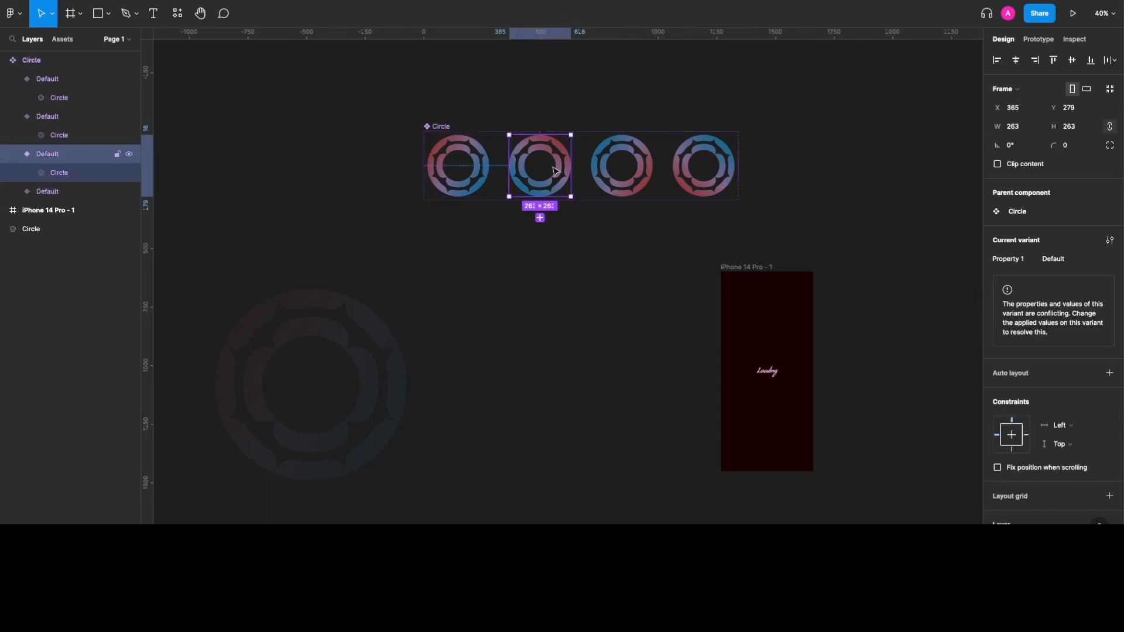
{"action": "left_click", "coordinate": [472, 171]}
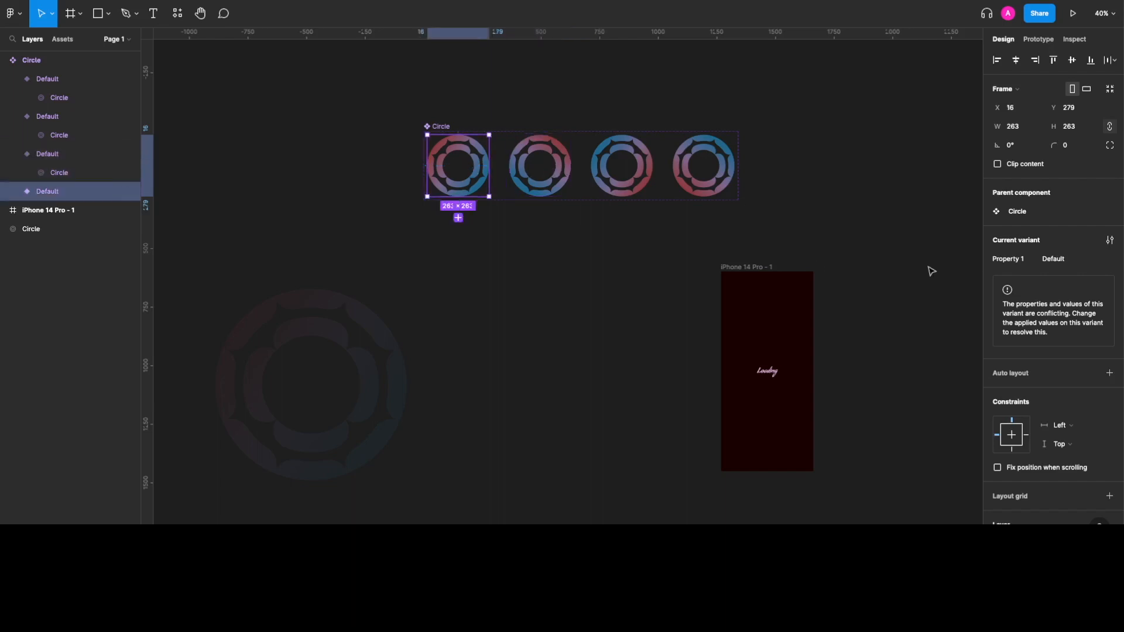
{"action": "double_click", "coordinate": [1008, 259]}
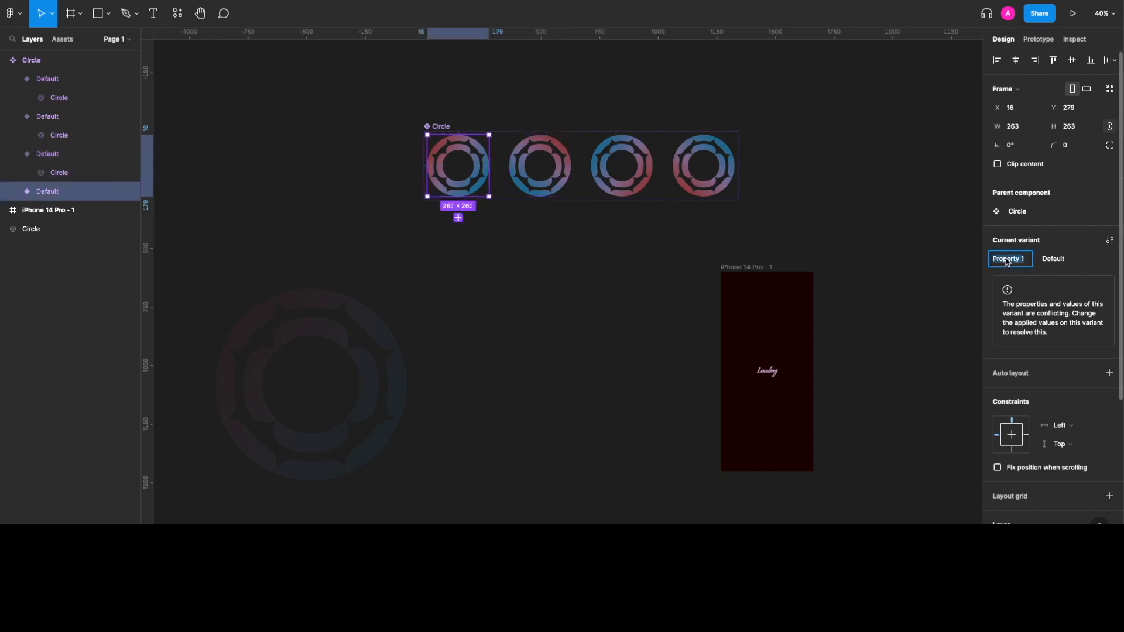
{"action": "type", "text": "Rotation"}
{"action": "key", "text": "Return"}
Step: Set the Rotation value of the second, third and fourth circle variants to 2, 3 and 4 respectively
{"action": "left_click", "coordinate": [537, 180]}
{"action": "left_click", "coordinate": [1059, 260]}
{"action": "type", "text": "2"}
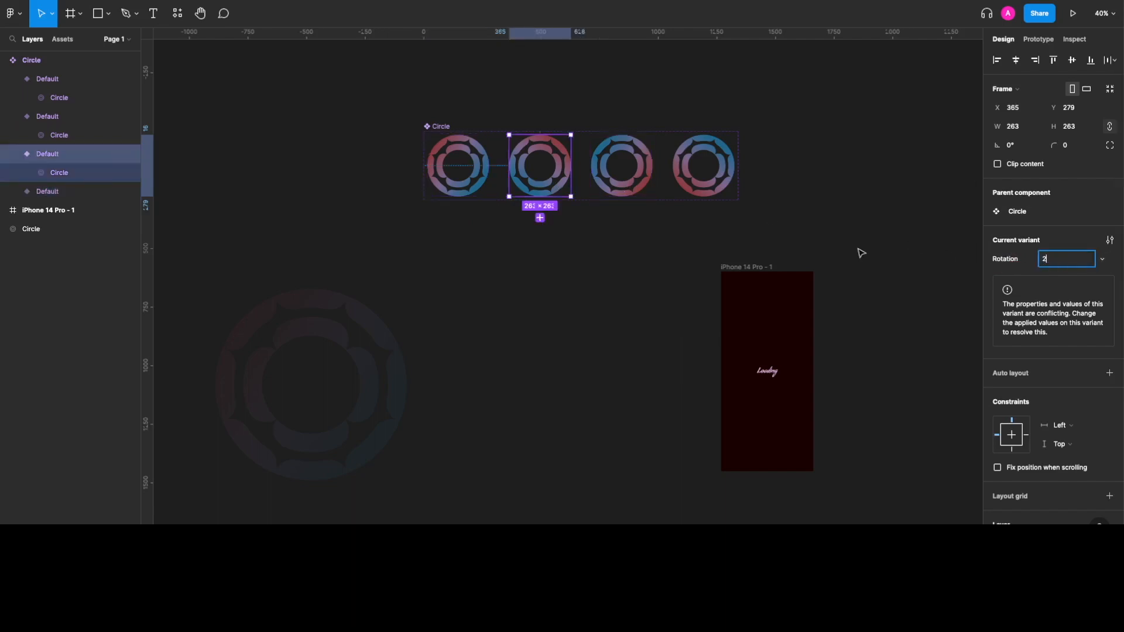
{"action": "left_click", "coordinate": [625, 176]}
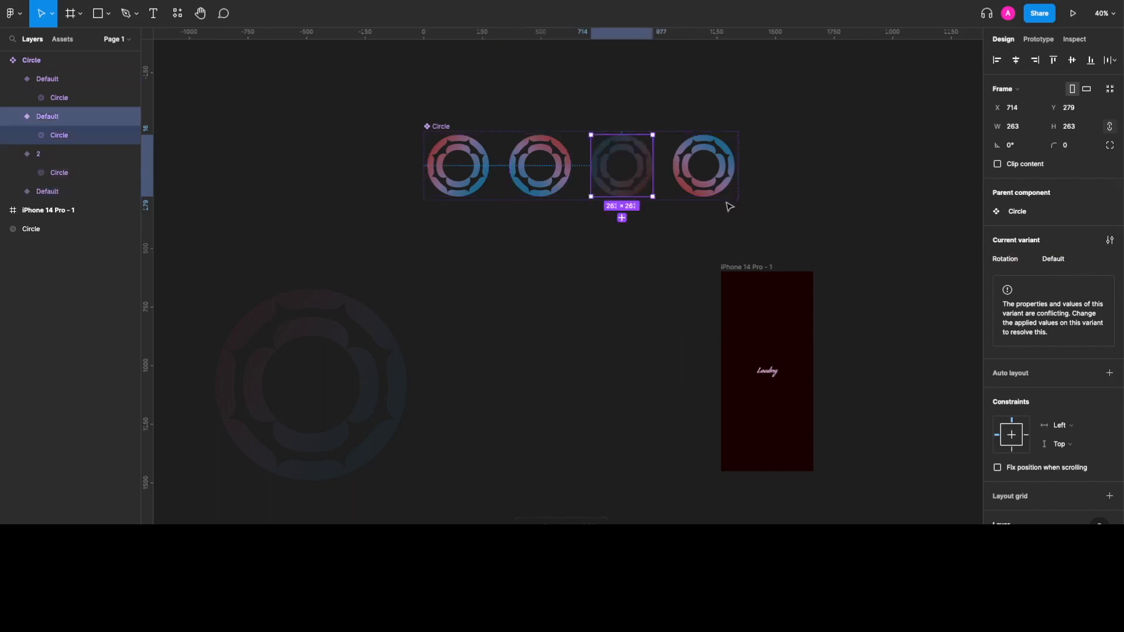
{"action": "left_click", "coordinate": [1053, 259]}
{"action": "type", "text": "3"}
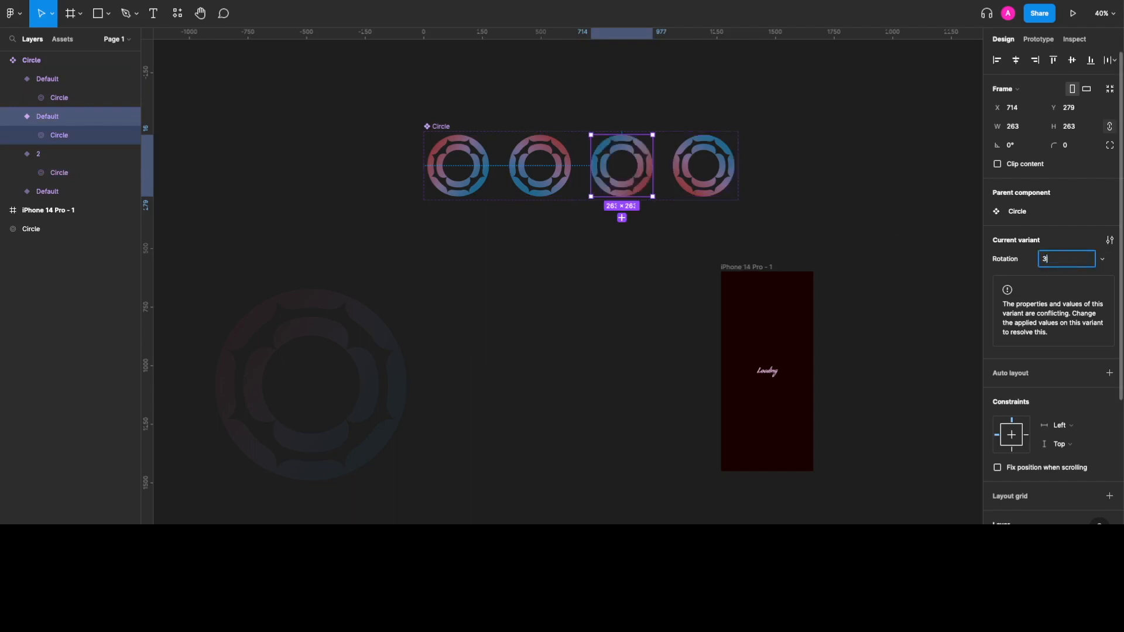
{"action": "left_click", "coordinate": [732, 186]}
{"action": "left_click", "coordinate": [1057, 260]}
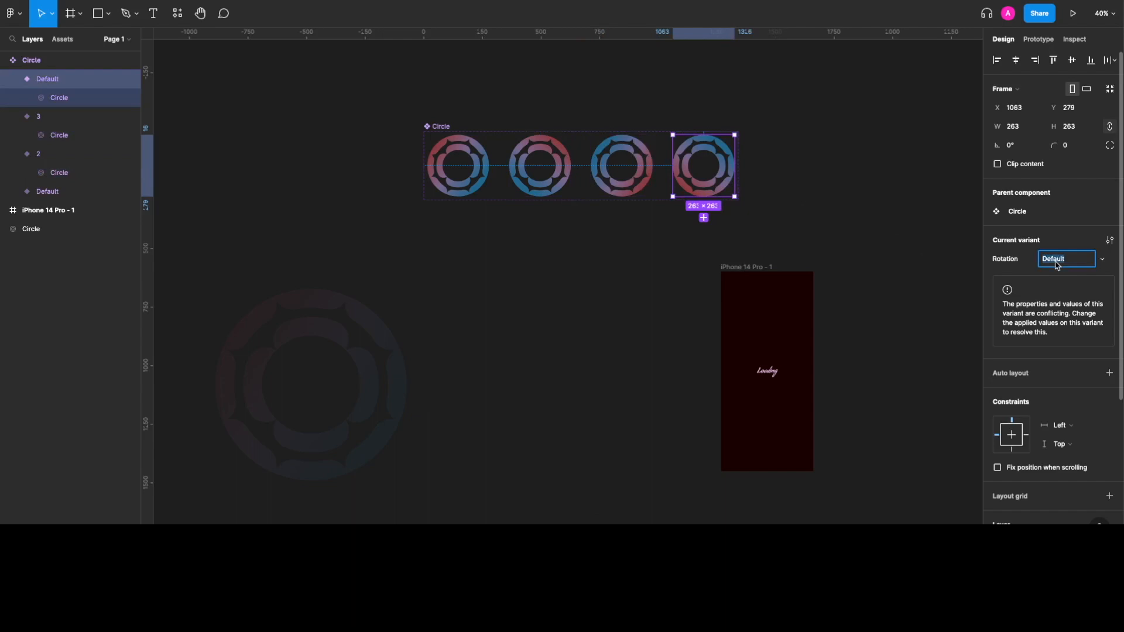
{"action": "type", "text": "4"}
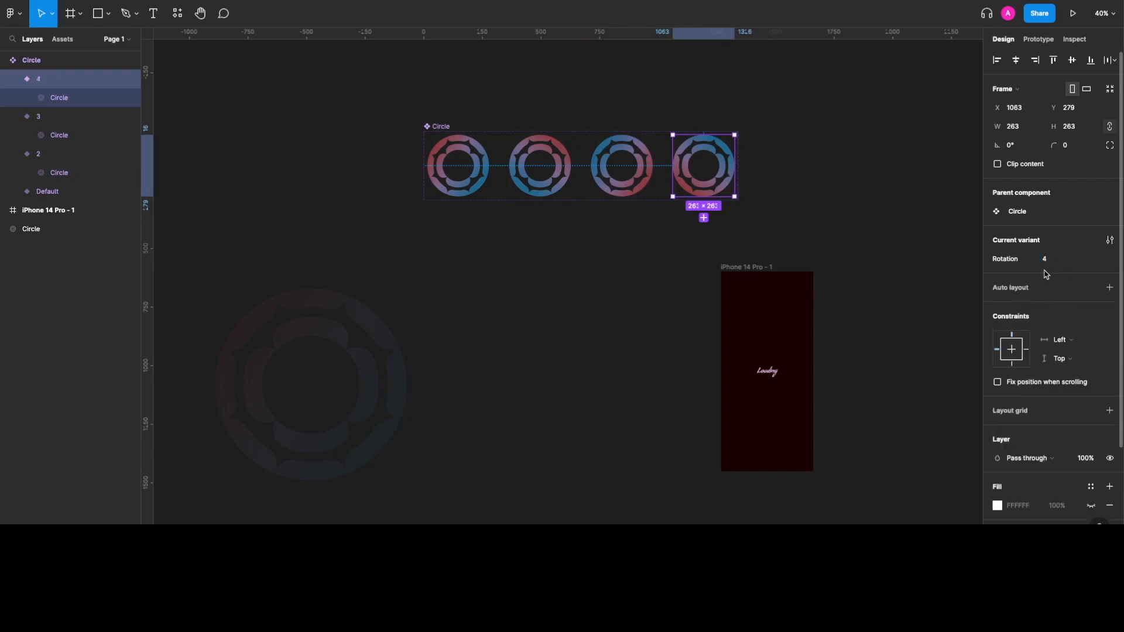
{"action": "left_click", "coordinate": [519, 130]}
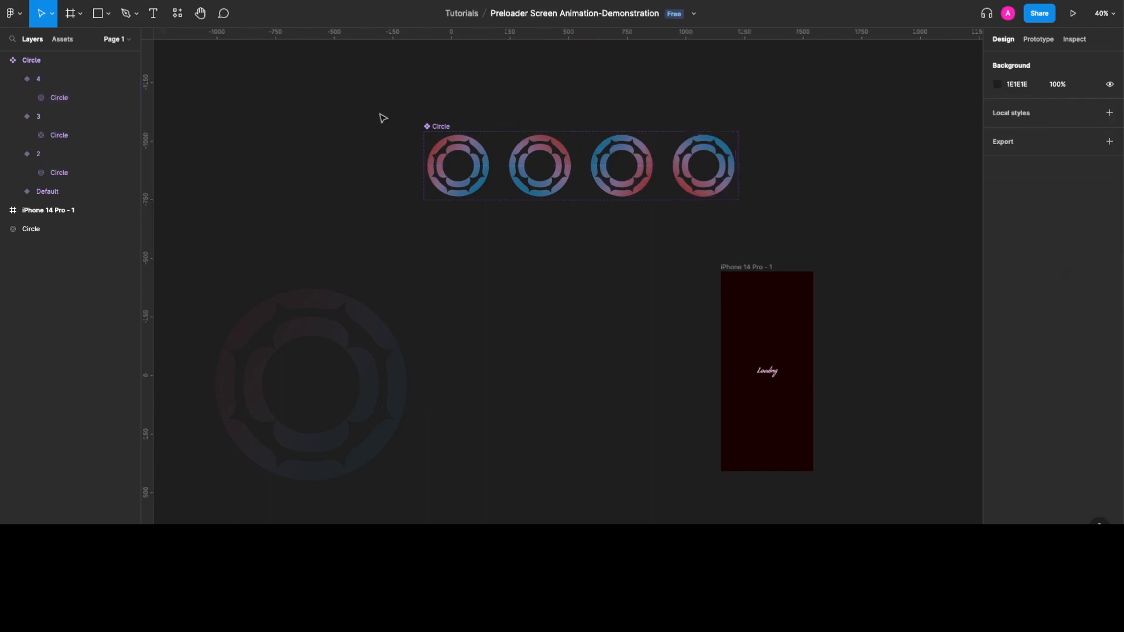
Step: Create a prototype connection from the Default variant to variant 2, triggered after a delay of 1 ms
{"action": "left_click", "coordinate": [1037, 41]}
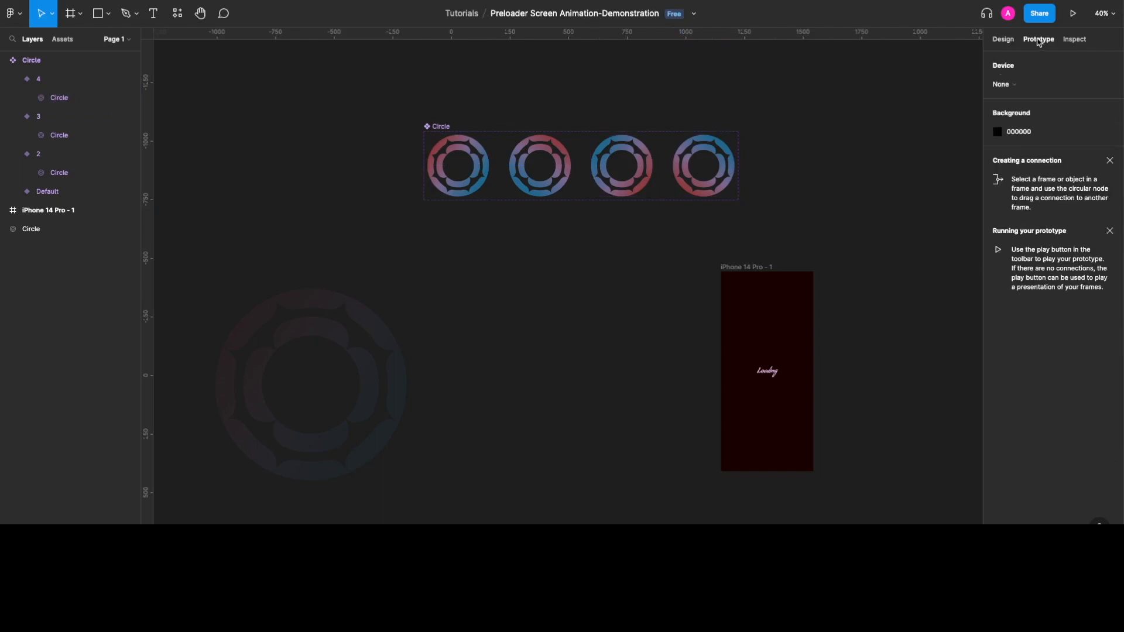
{"action": "left_click", "coordinate": [457, 190]}
{"action": "left_click_drag", "start_coordinate": [488, 165], "coordinate": [533, 171]}
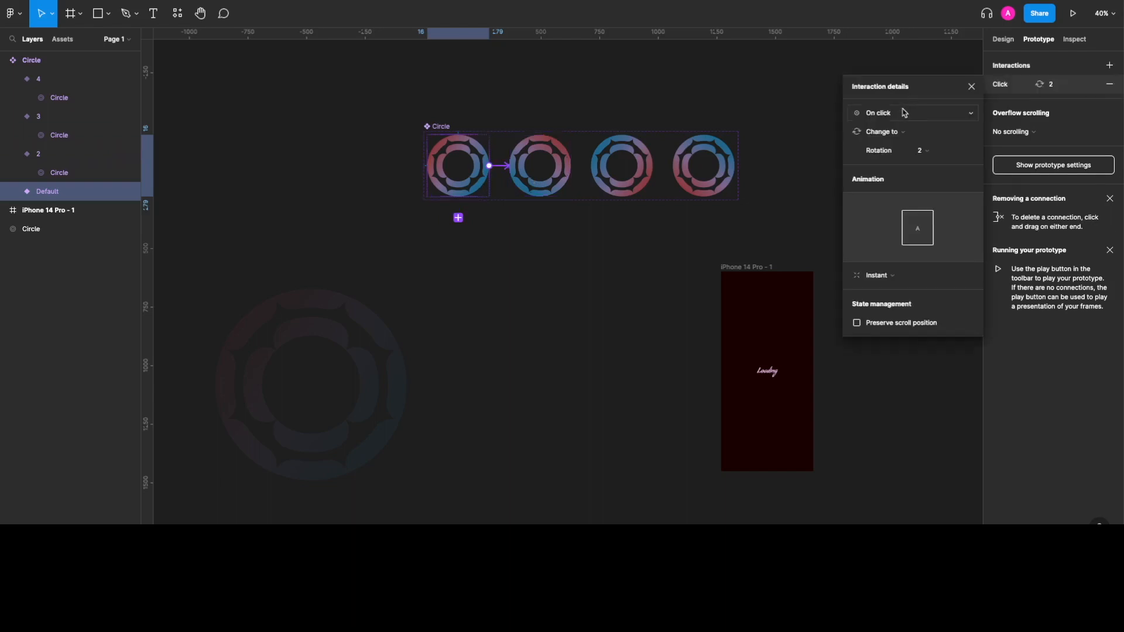
{"action": "left_click", "coordinate": [906, 112]}
{"action": "left_click", "coordinate": [902, 258]}
{"action": "left_click", "coordinate": [941, 115]}
{"action": "type", "text": "1"}
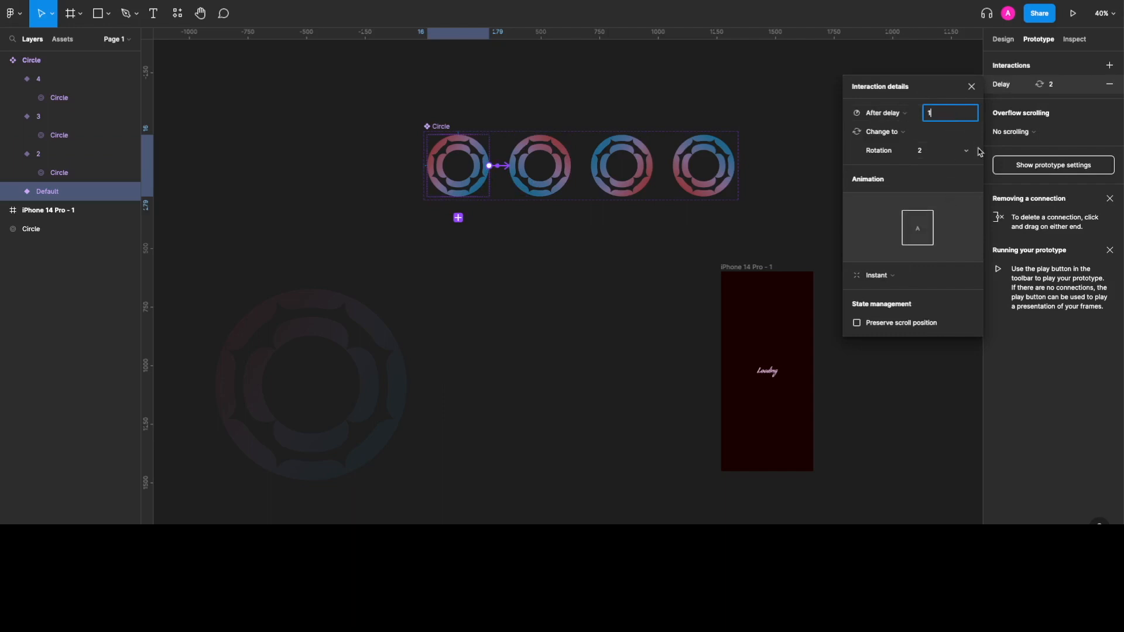
Step: Set the Default-to-2 transition to Smart animate with Gentle easing and a duration of 2000 ms
{"action": "left_click", "coordinate": [885, 281]}
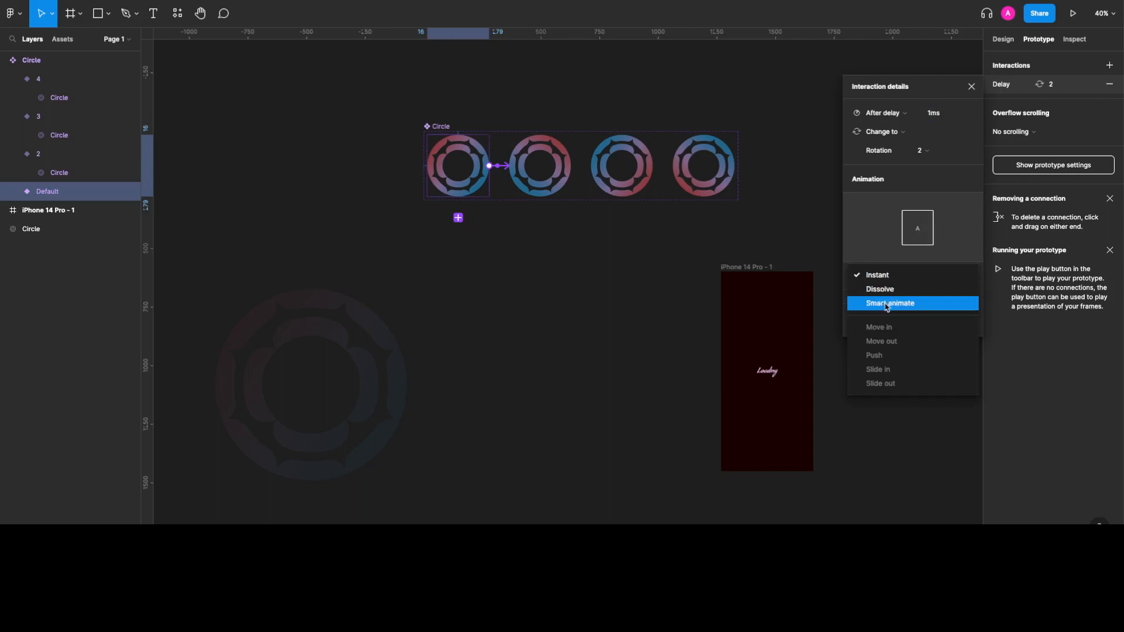
{"action": "left_click", "coordinate": [886, 301]}
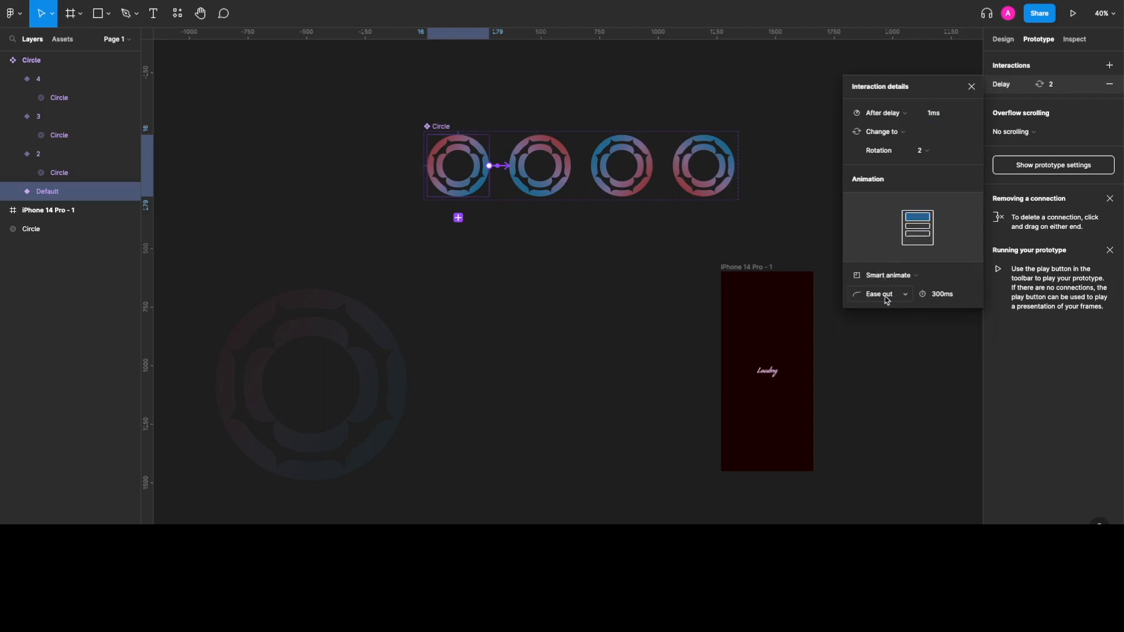
{"action": "left_click", "coordinate": [886, 301]}
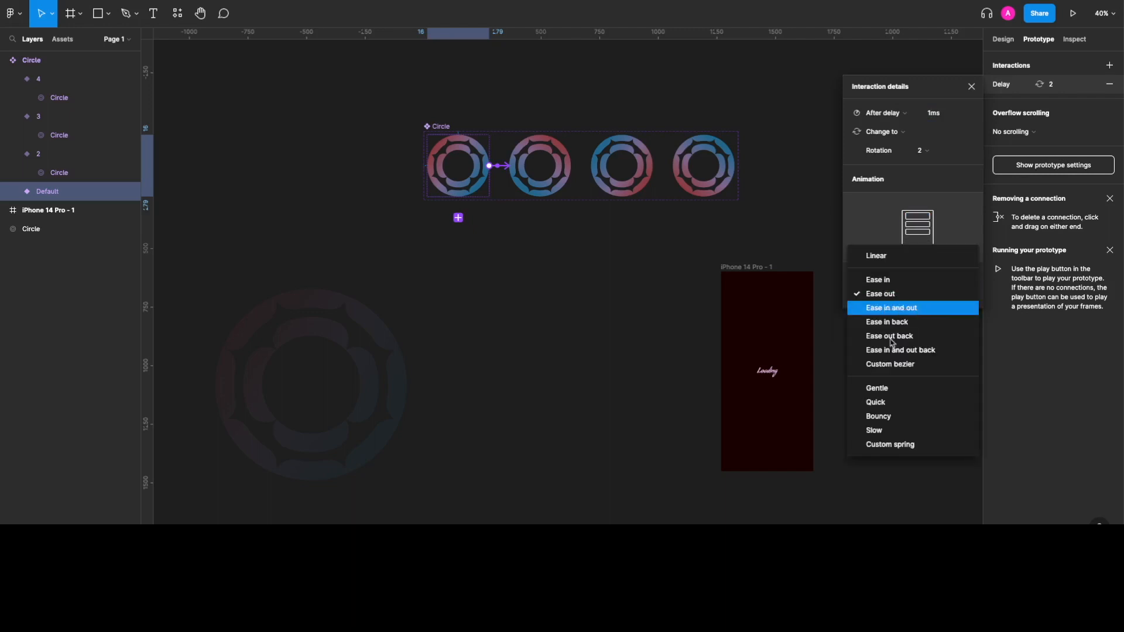
{"action": "left_click", "coordinate": [894, 389]}
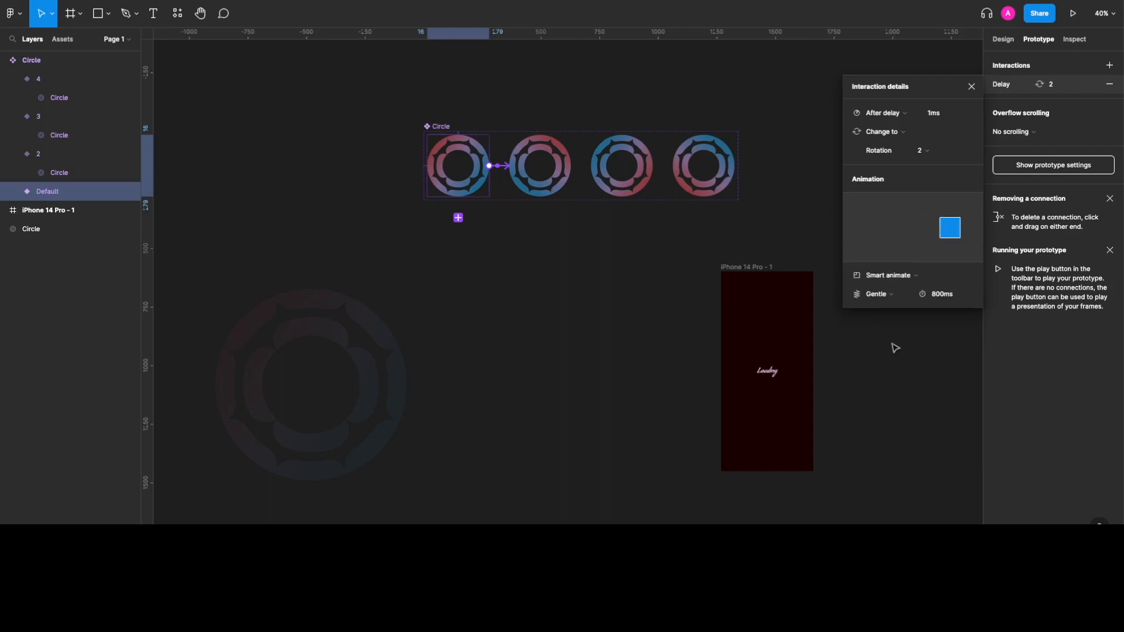
{"action": "left_click", "coordinate": [951, 300]}
{"action": "type", "text": "2000"}
{"action": "key", "text": "Return"}
{"action": "key", "text": "Return"}
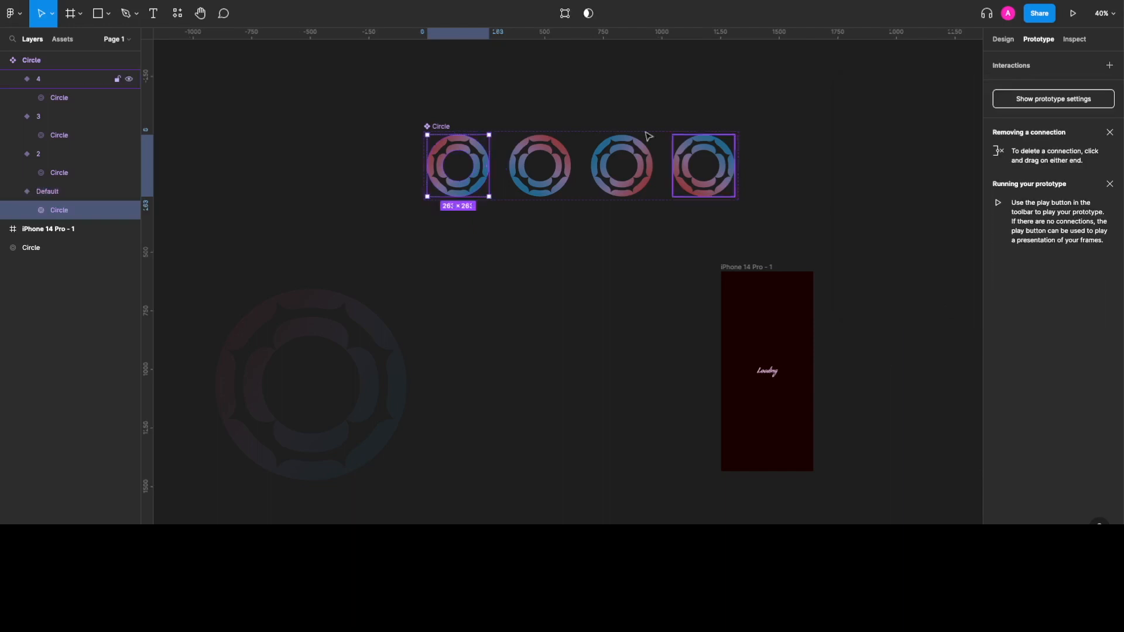
Step: Connect circle variant 2 to variant 3 with a prototype interaction triggered after a delay of 1 ms
{"action": "left_click_drag", "start_coordinate": [489, 166], "coordinate": [605, 185]}
{"action": "left_click", "coordinate": [540, 185]}
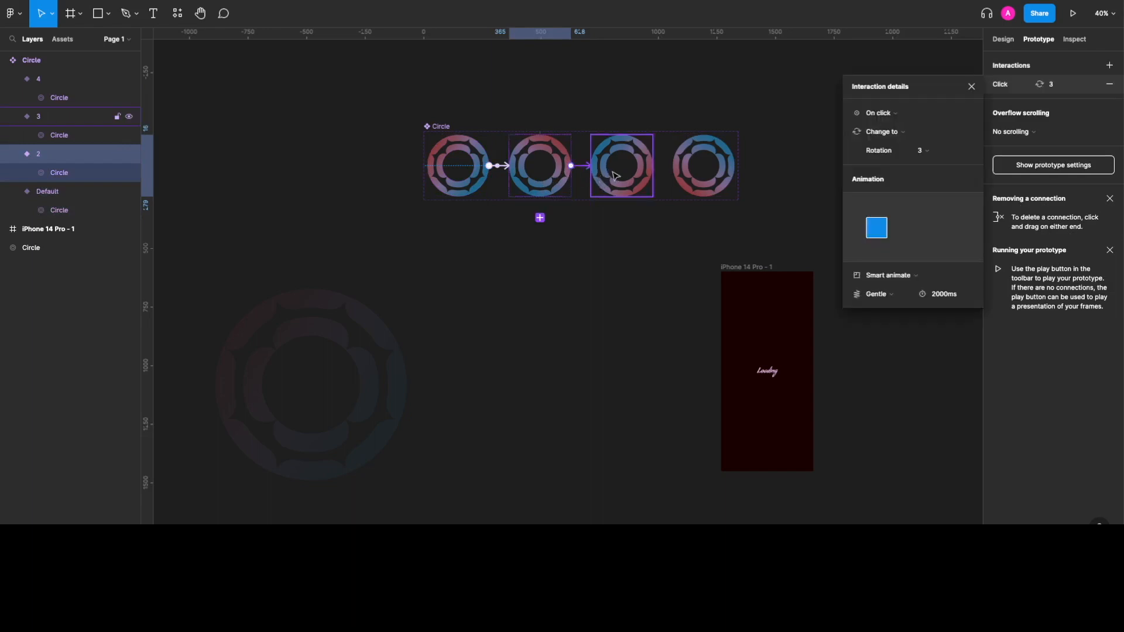
{"action": "left_click", "coordinate": [889, 114]}
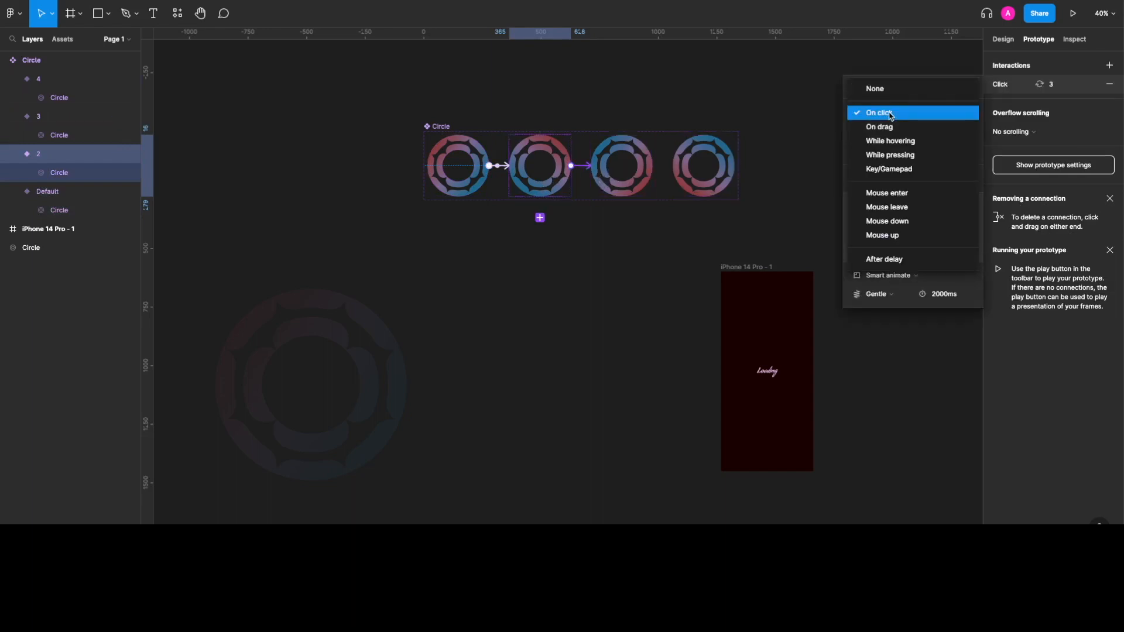
{"action": "left_click", "coordinate": [902, 261]}
{"action": "left_click", "coordinate": [945, 117]}
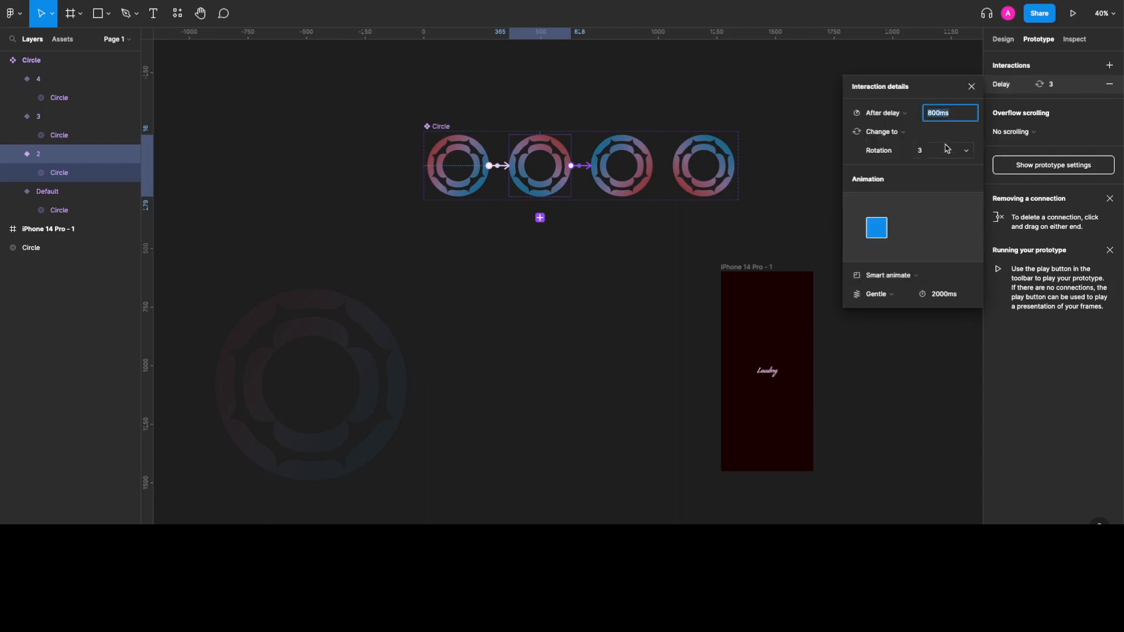
{"action": "type", "text": "1"}
Step: Connect circle variant 3 to variant 4 with a prototype interaction triggered after a delay of 1 ms
{"action": "left_click", "coordinate": [646, 183]}
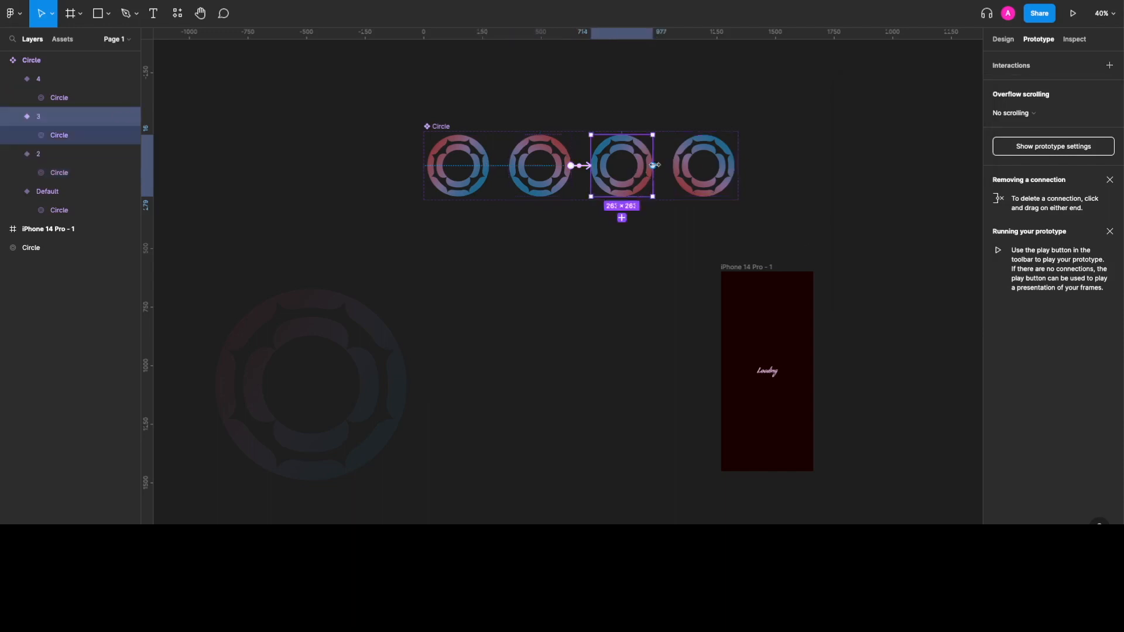
{"action": "left_click_drag", "start_coordinate": [655, 165], "coordinate": [702, 177]}
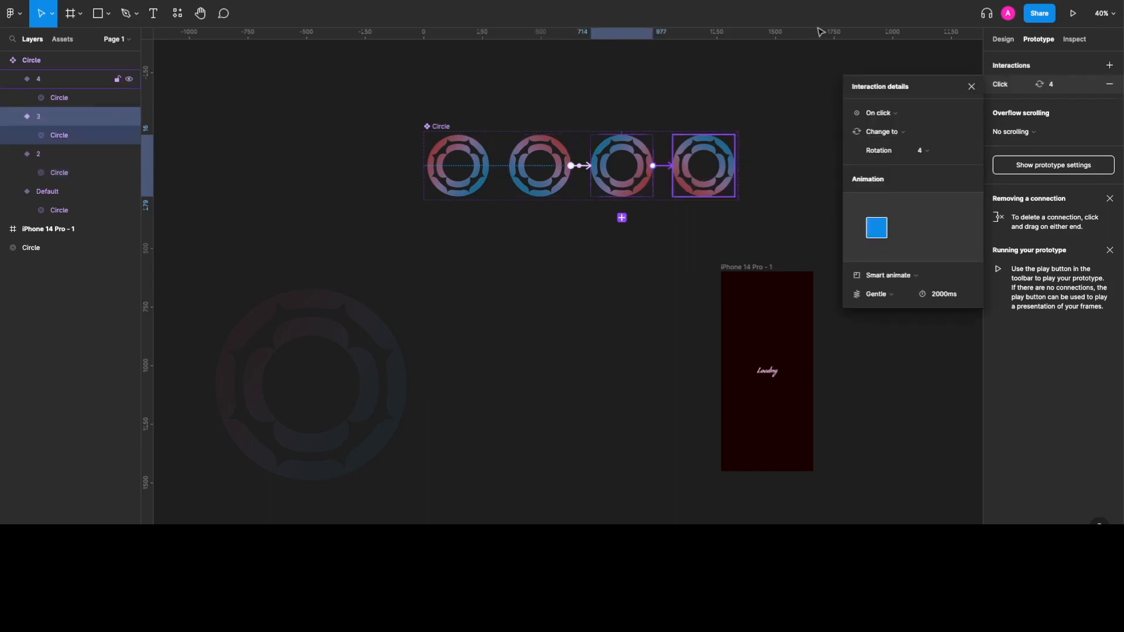
{"action": "left_click", "coordinate": [910, 114]}
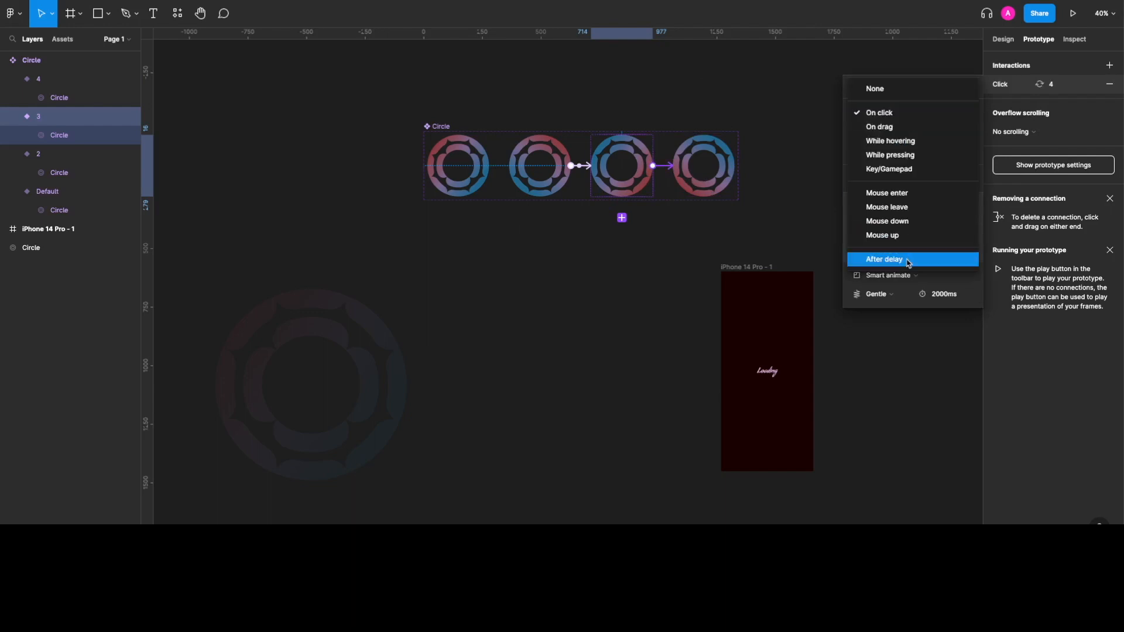
{"action": "left_click", "coordinate": [887, 259]}
{"action": "left_click", "coordinate": [952, 121]}
{"action": "type", "text": "1"}
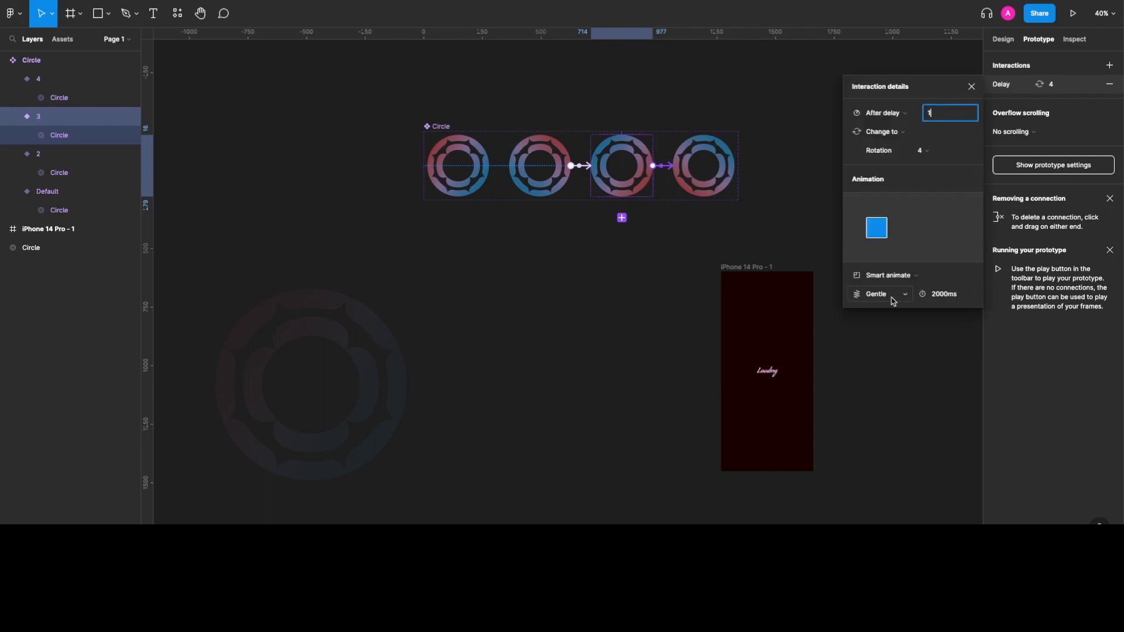
Step: Connect circle variant 4 back to the Default variant with an interaction triggered after a delay of 1 ms
{"action": "left_click", "coordinate": [725, 152]}
{"action": "left_click_drag", "start_coordinate": [735, 166], "coordinate": [489, 182]}
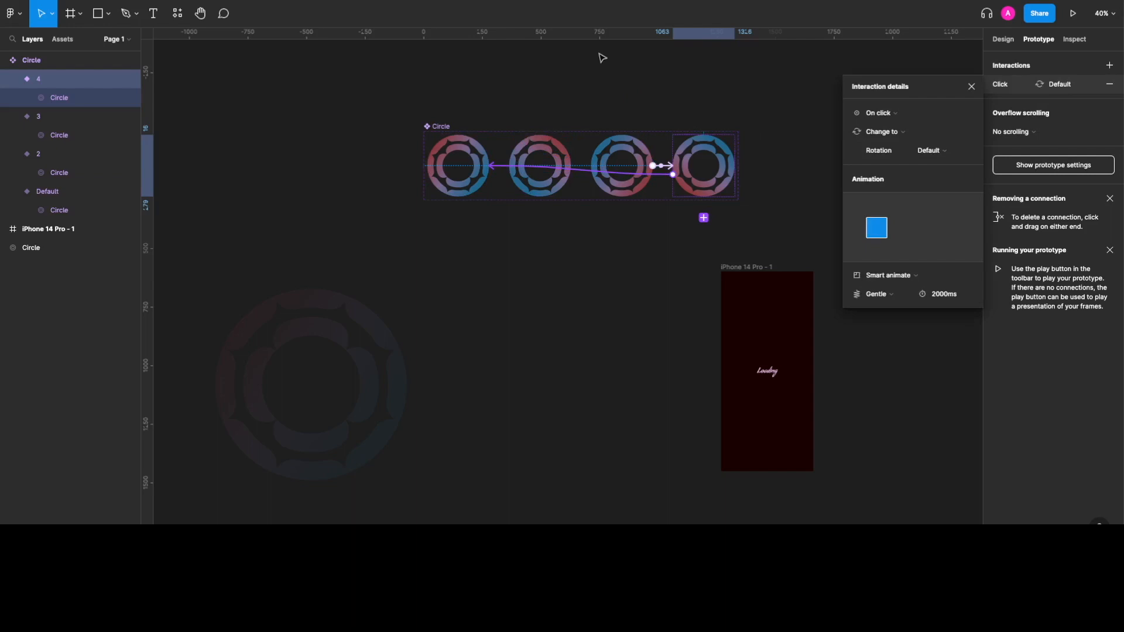
{"action": "left_click", "coordinate": [884, 113]}
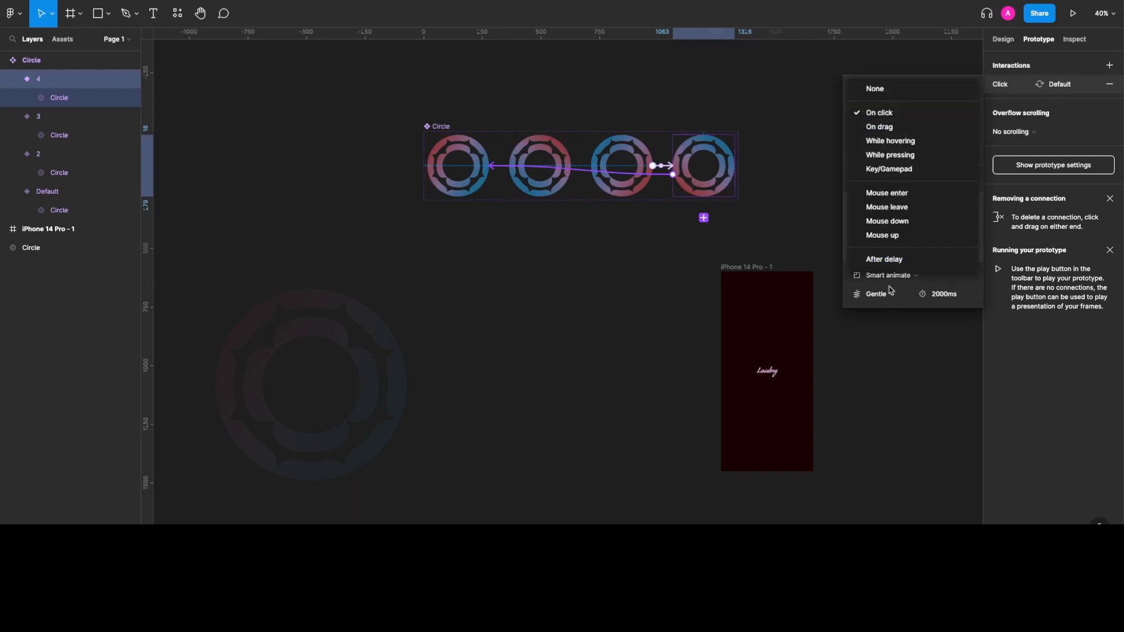
{"action": "left_click", "coordinate": [884, 259]}
{"action": "left_click", "coordinate": [949, 113]}
{"action": "type", "text": "1"}
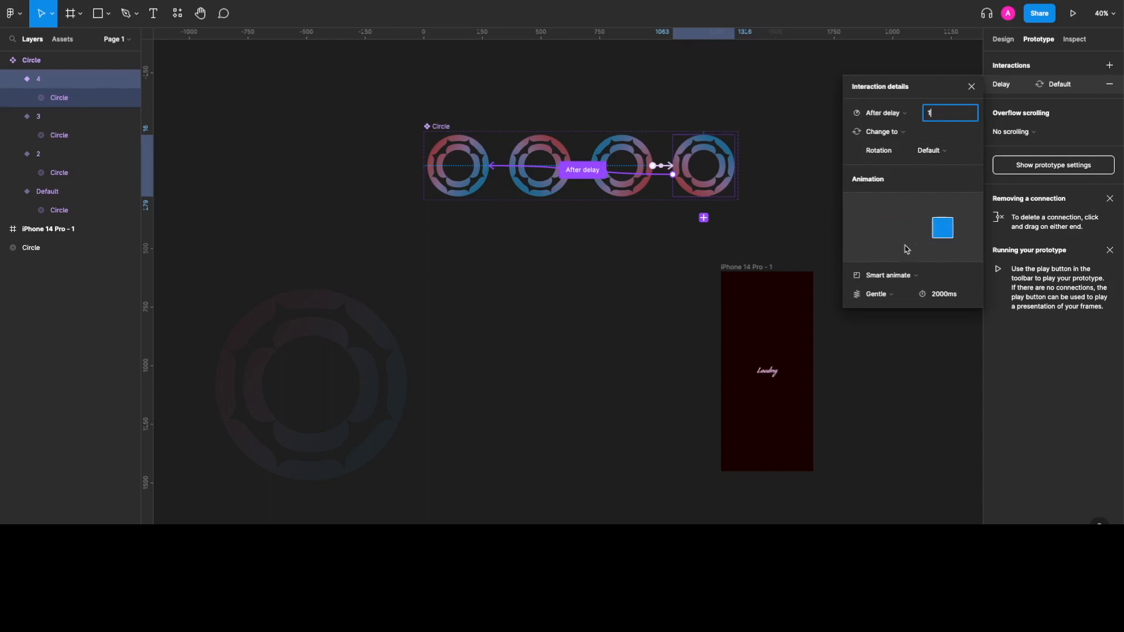
{"action": "left_click", "coordinate": [548, 264]}
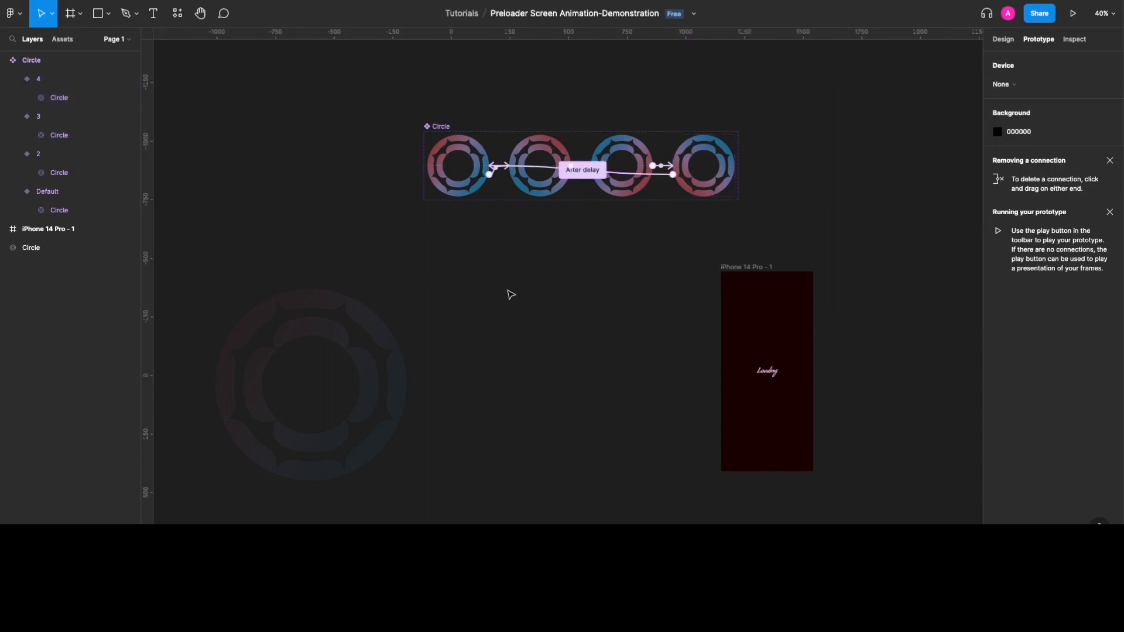
Step: Place an instance of the Circle component in the iPhone 14 Pro - 1 frame and centre it horizontally and vertically
{"action": "left_click", "coordinate": [68, 43]}
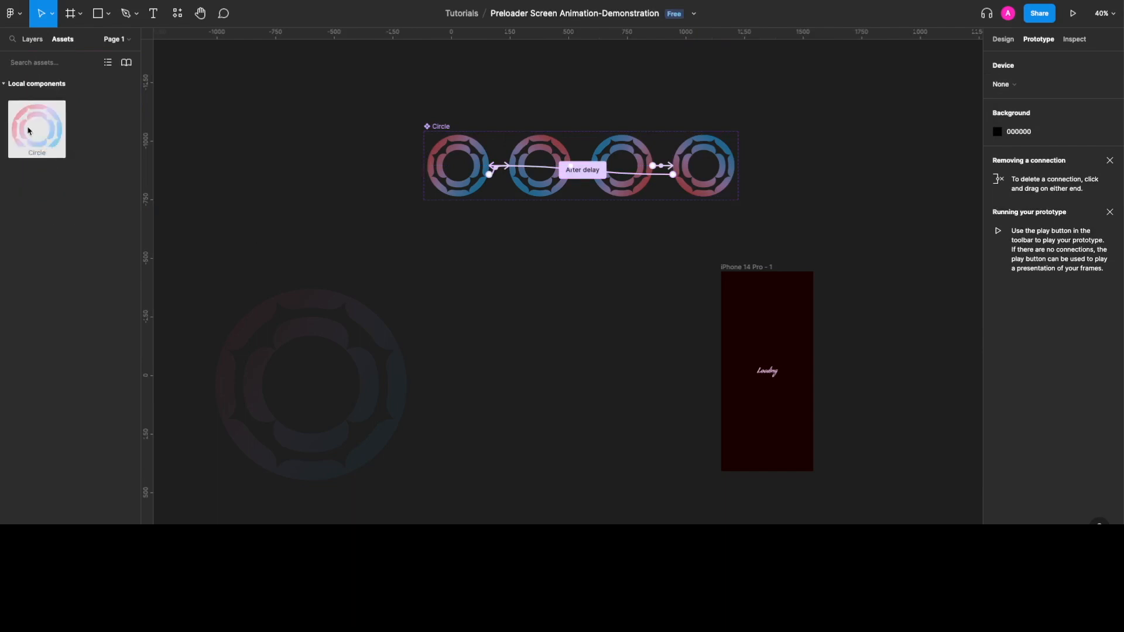
{"action": "left_click_drag", "start_coordinate": [60, 123], "coordinate": [765, 370]}
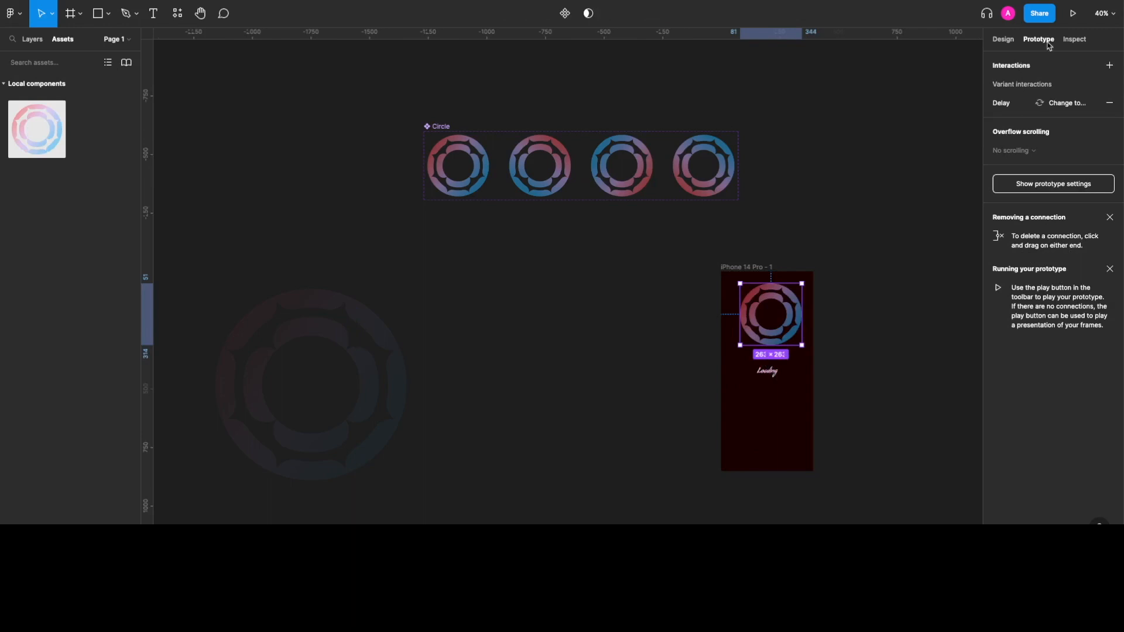
{"action": "left_click", "coordinate": [1003, 40]}
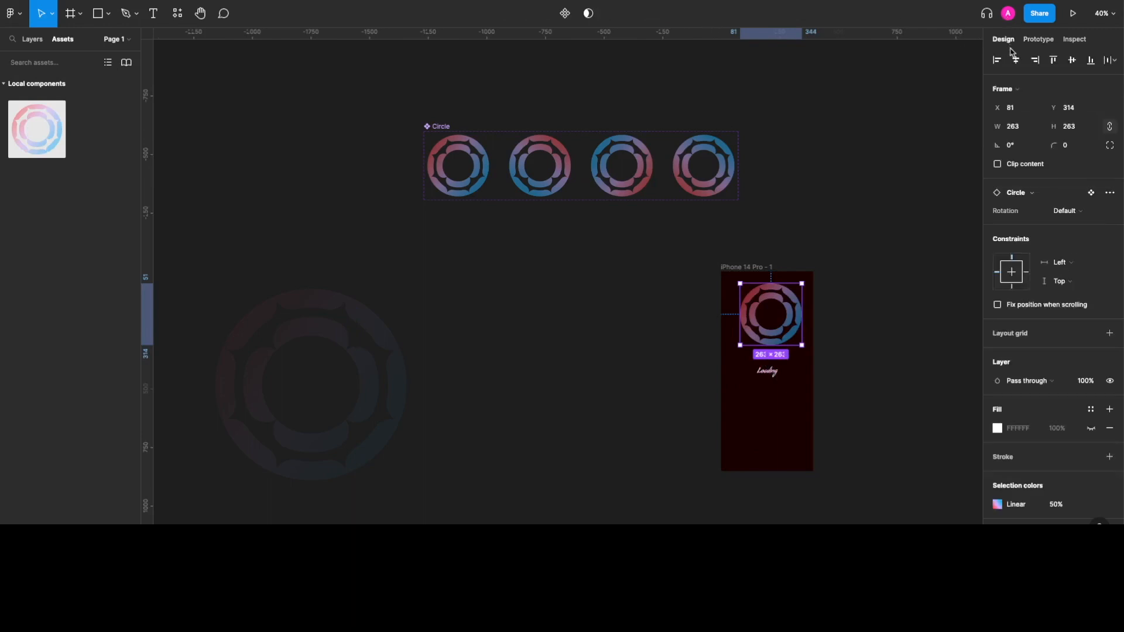
{"action": "left_click", "coordinate": [1016, 60]}
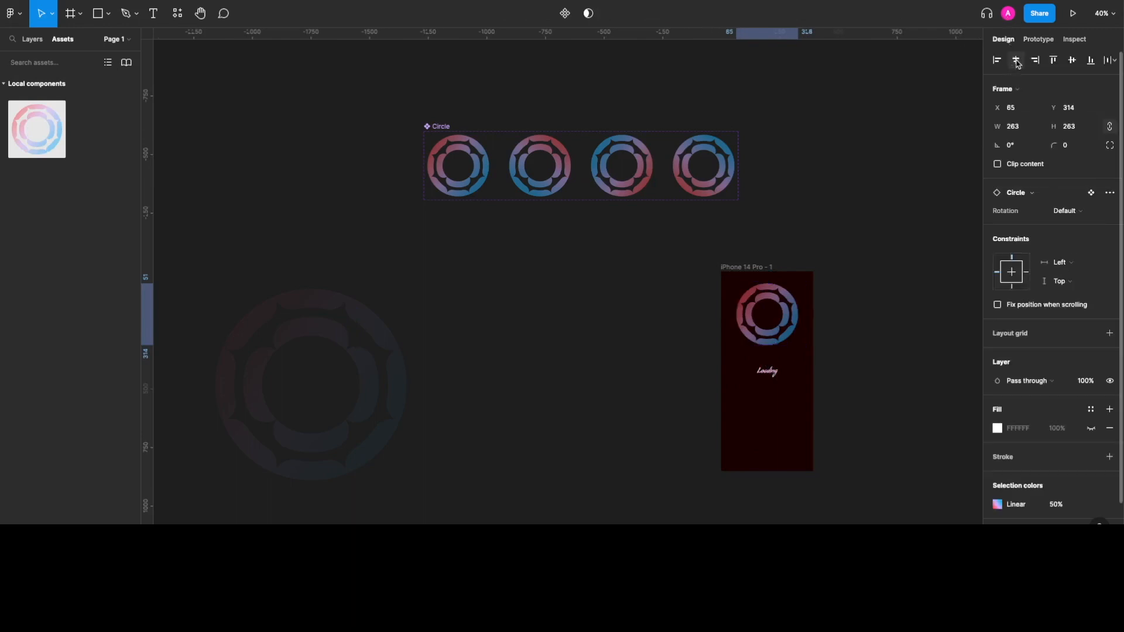
{"action": "left_click", "coordinate": [1071, 61]}
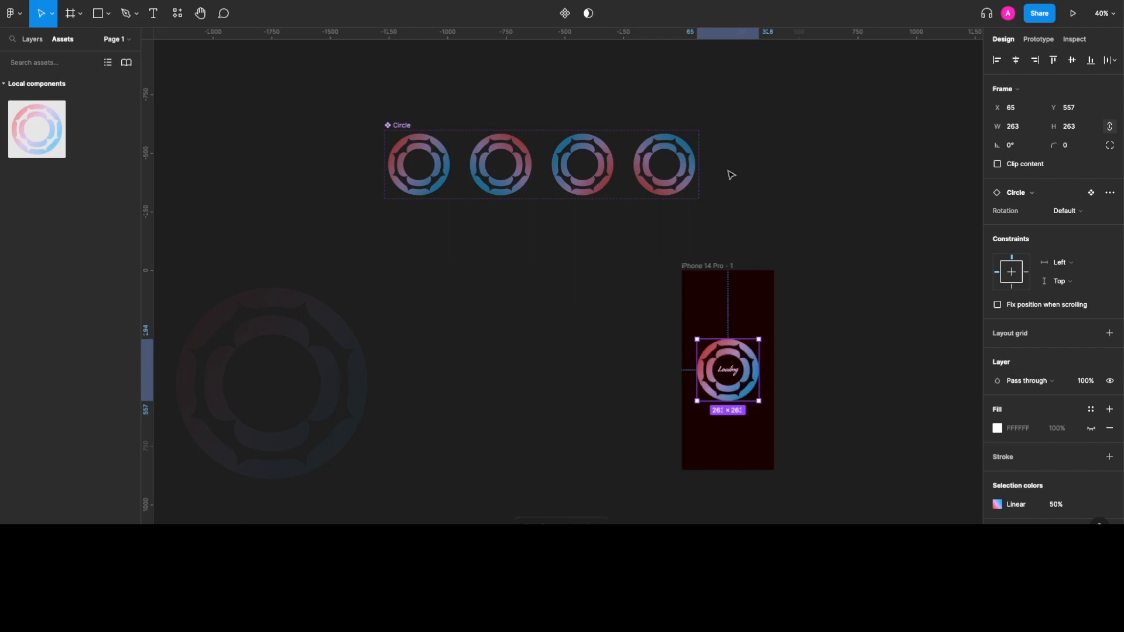
Step: Flip the circle instance in the iPhone 14 Pro - 1 frame horizontally
{"action": "left_click", "coordinate": [13, 13]}
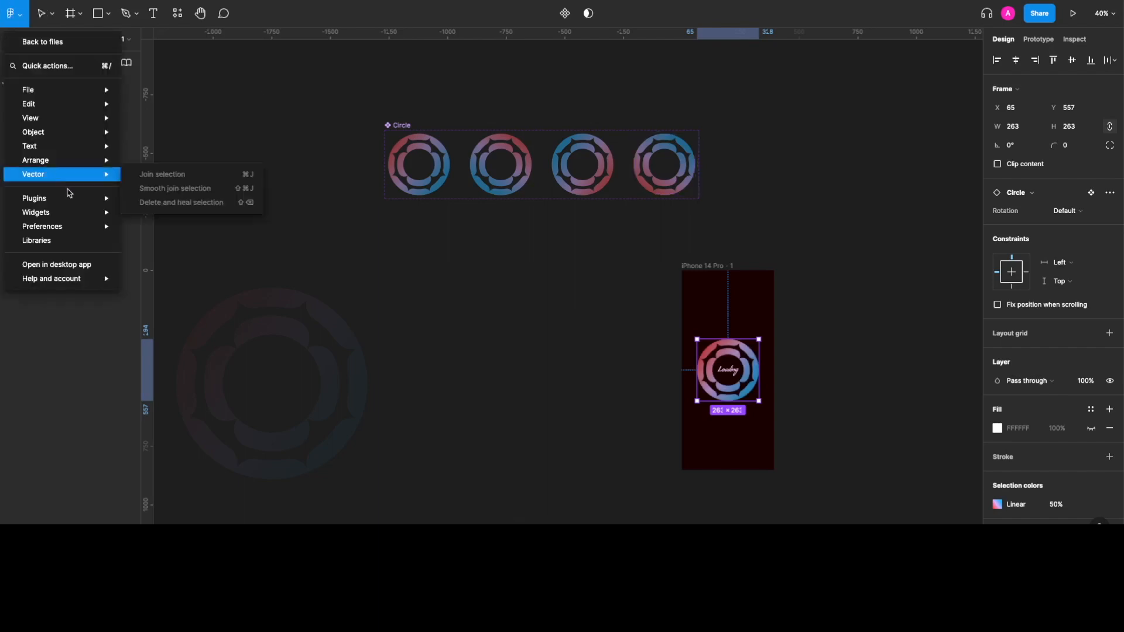
{"action": "mouse_move", "coordinate": [69, 193]}
{"action": "mouse_move", "coordinate": [69, 132]}
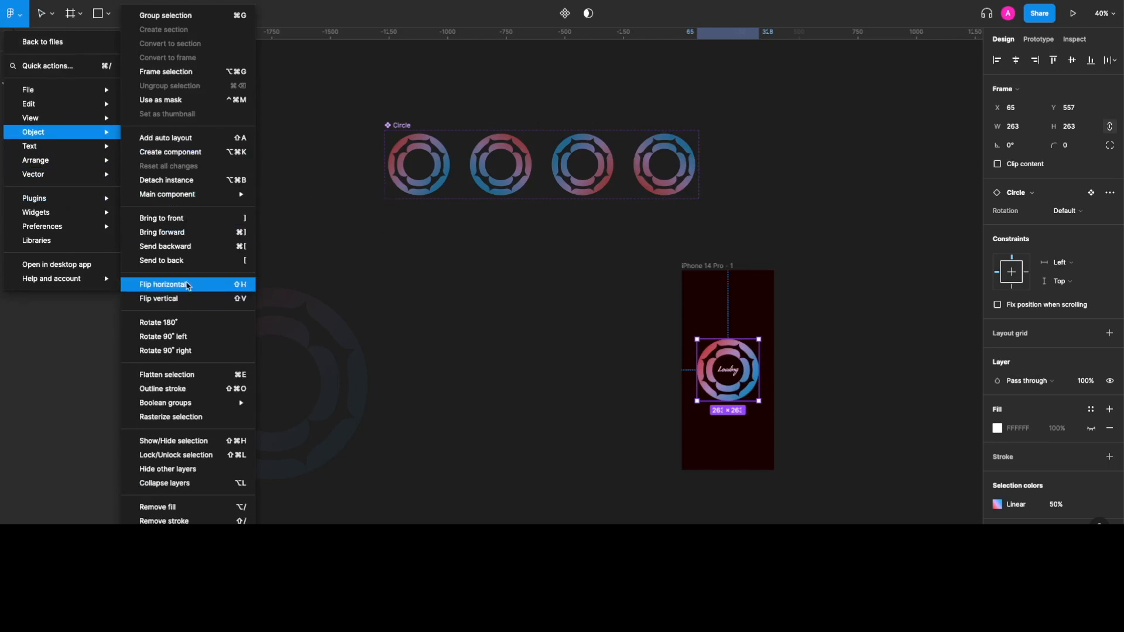
{"action": "left_click", "coordinate": [187, 285]}
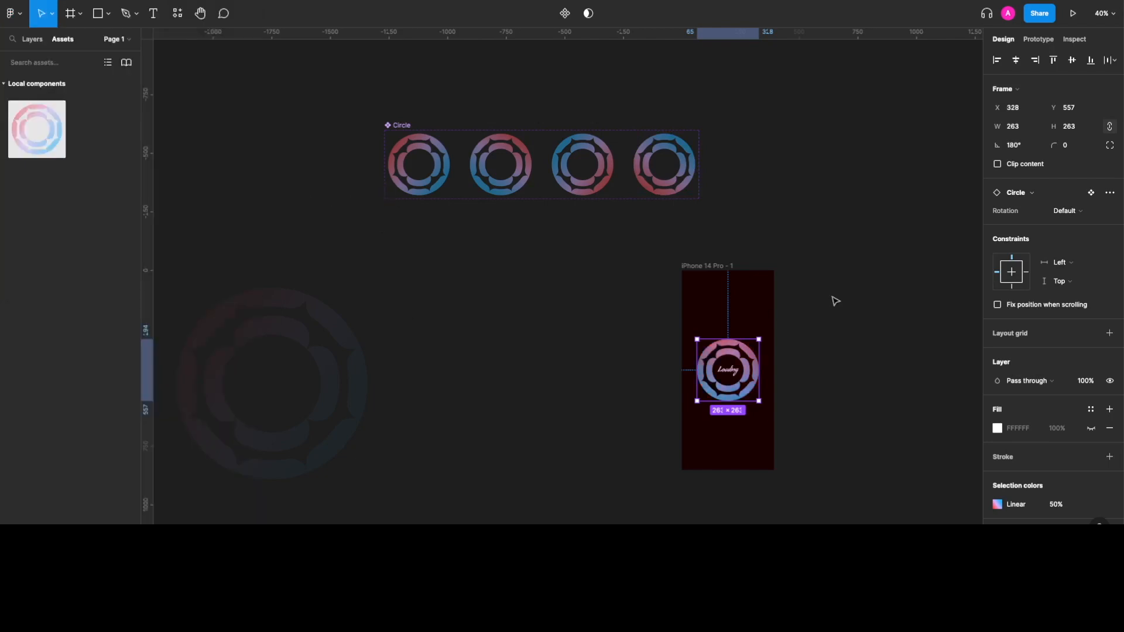
{"action": "left_click", "coordinate": [820, 318]}
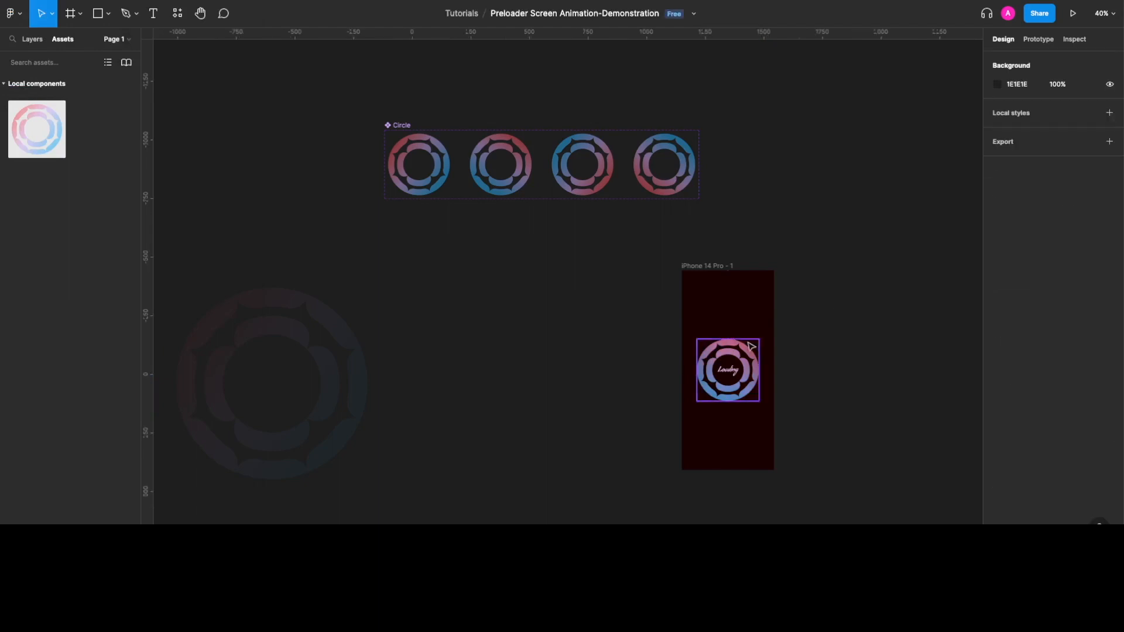
{"action": "left_click", "coordinate": [745, 350]}
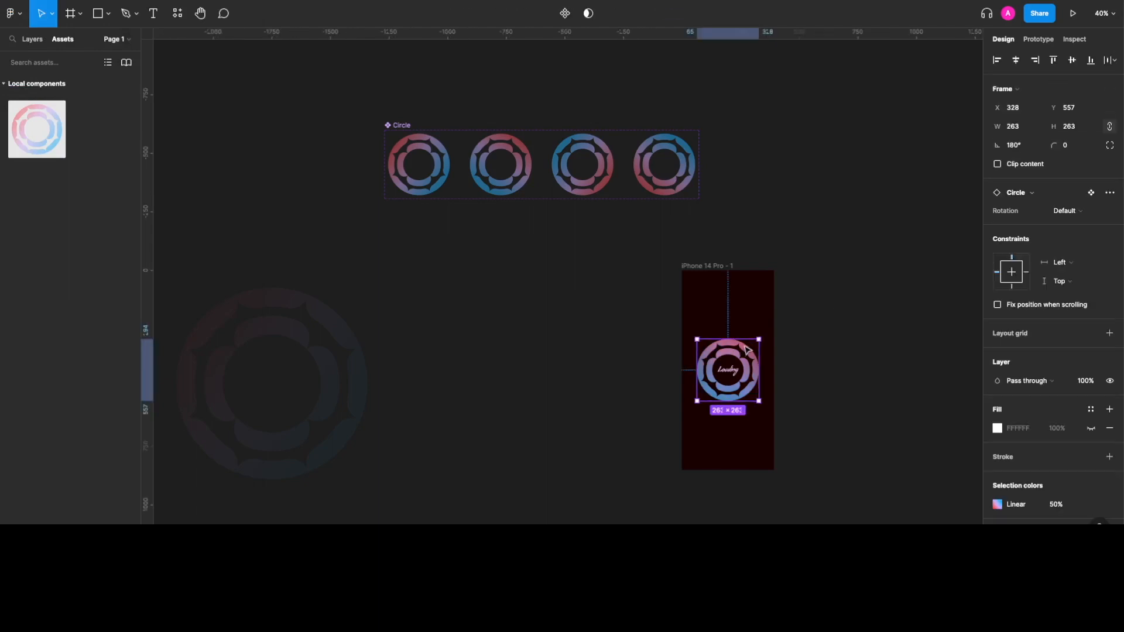
{"action": "double_click", "coordinate": [745, 350]}
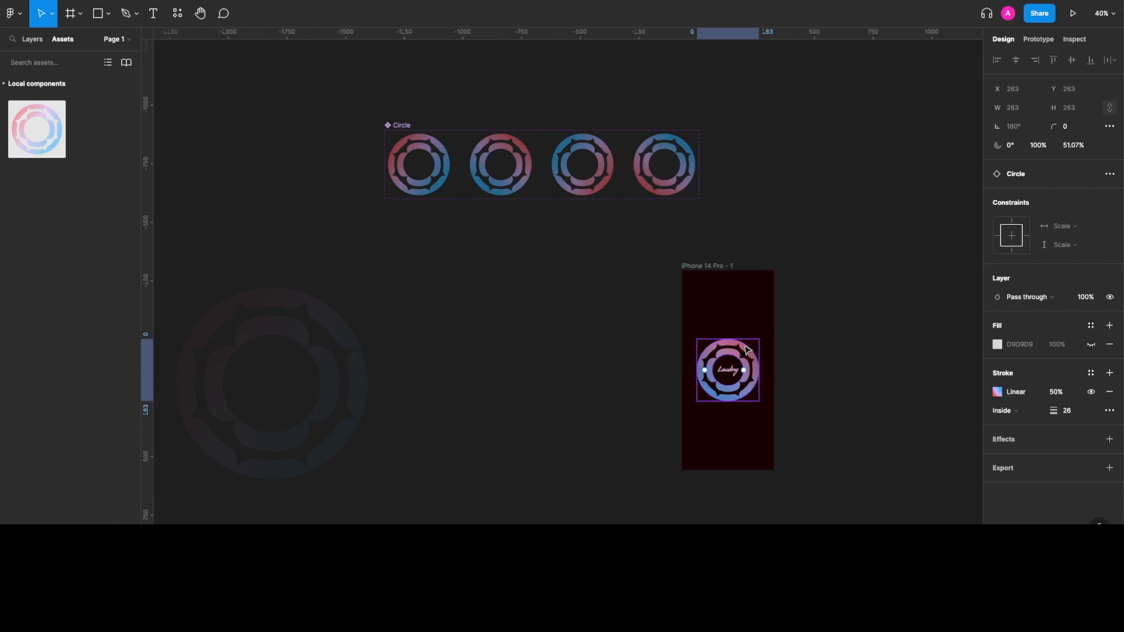
{"action": "left_click", "coordinate": [841, 264]}
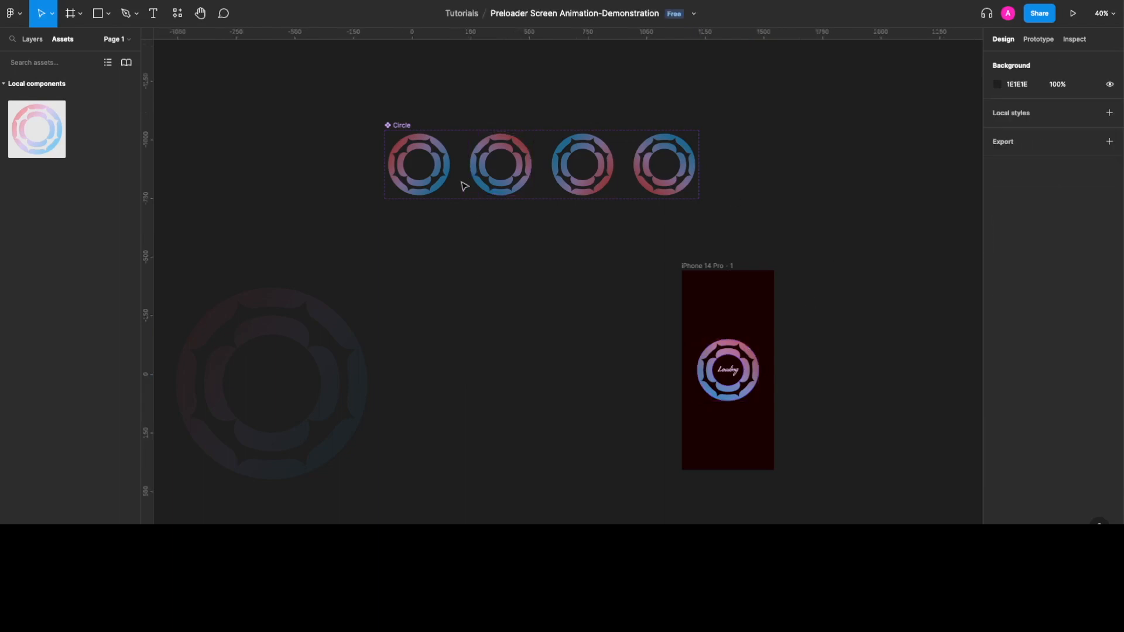
Step: Place another Circle instance on the canvas below the component set and resize it to 818 × 818
{"action": "left_click_drag", "start_coordinate": [30, 120], "coordinate": [555, 296]}
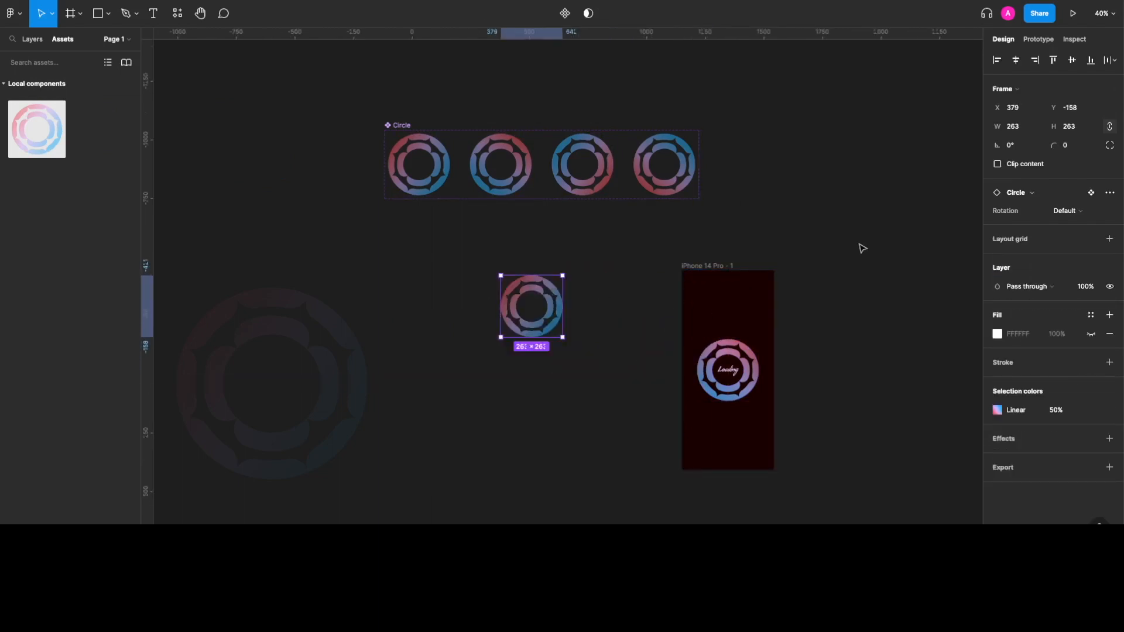
{"action": "left_click", "coordinate": [1021, 130]}
{"action": "double_click", "coordinate": [1021, 133]}
{"action": "type", "text": "818"}
{"action": "key", "text": "Return"}
{"action": "key", "text": "Escape"}
{"action": "left_click", "coordinate": [644, 291]}
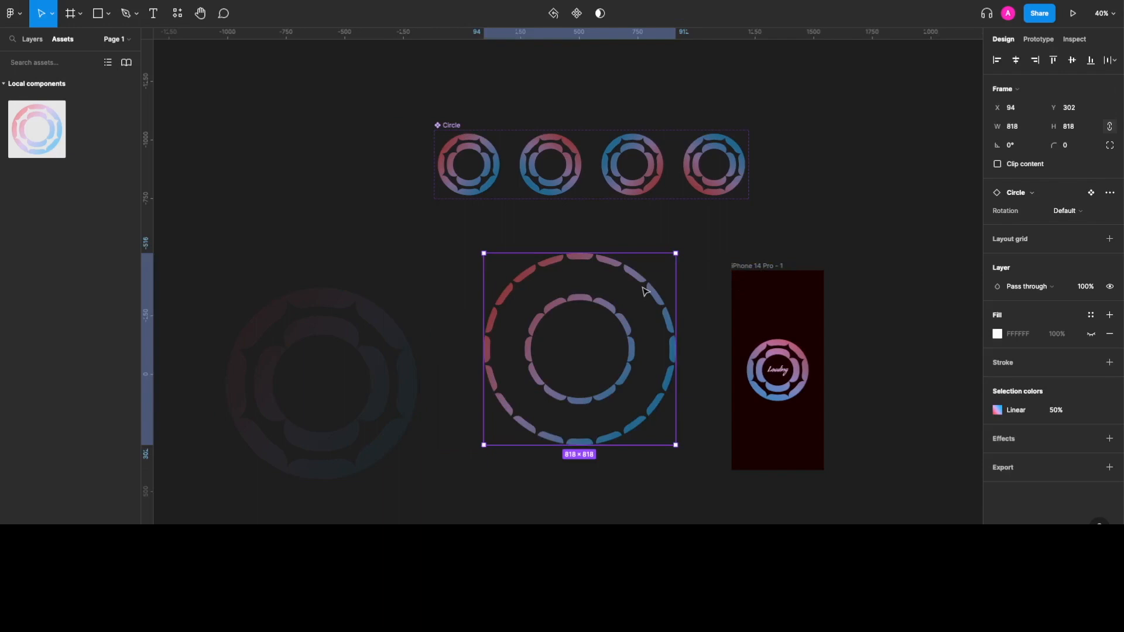
Step: Copy the large faded circle's stroke properties, 5% opacity and weight 81, onto the ellipse inside the 818 × 818 instance
{"action": "left_click", "coordinate": [402, 344]}
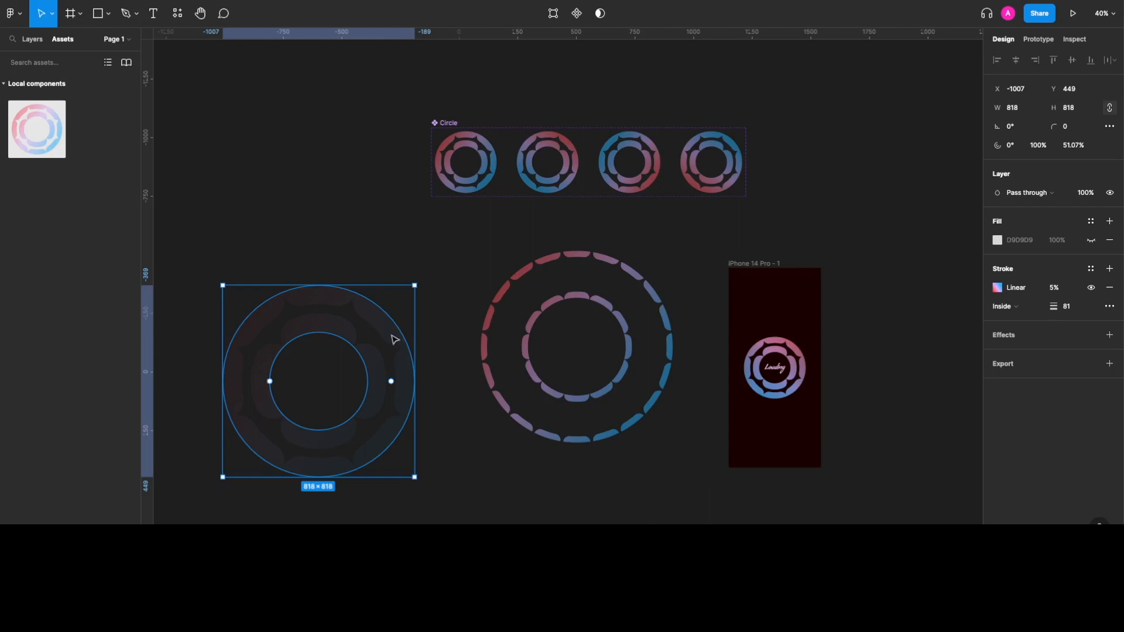
{"action": "left_click", "coordinate": [629, 275]}
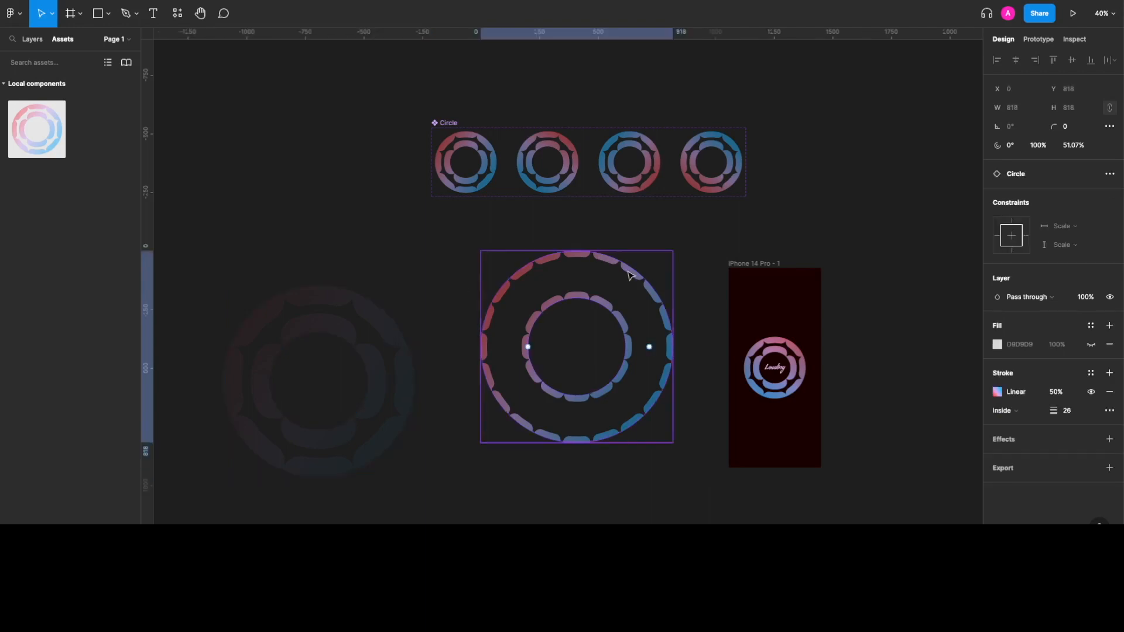
{"action": "key", "text": "ctrl+z"}
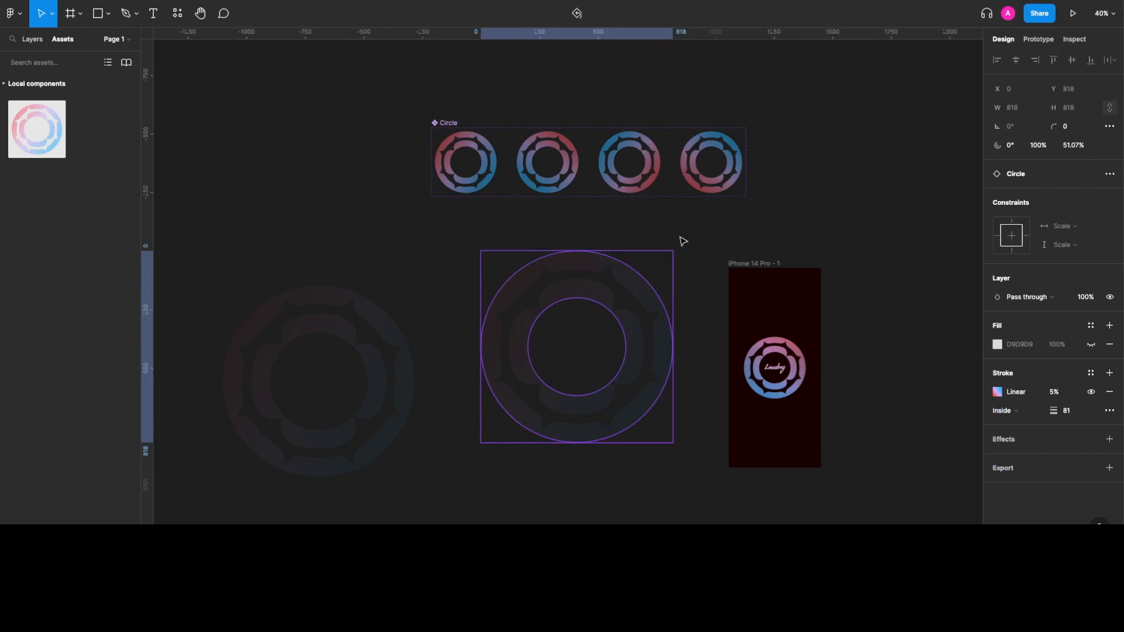
{"action": "left_click", "coordinate": [691, 222]}
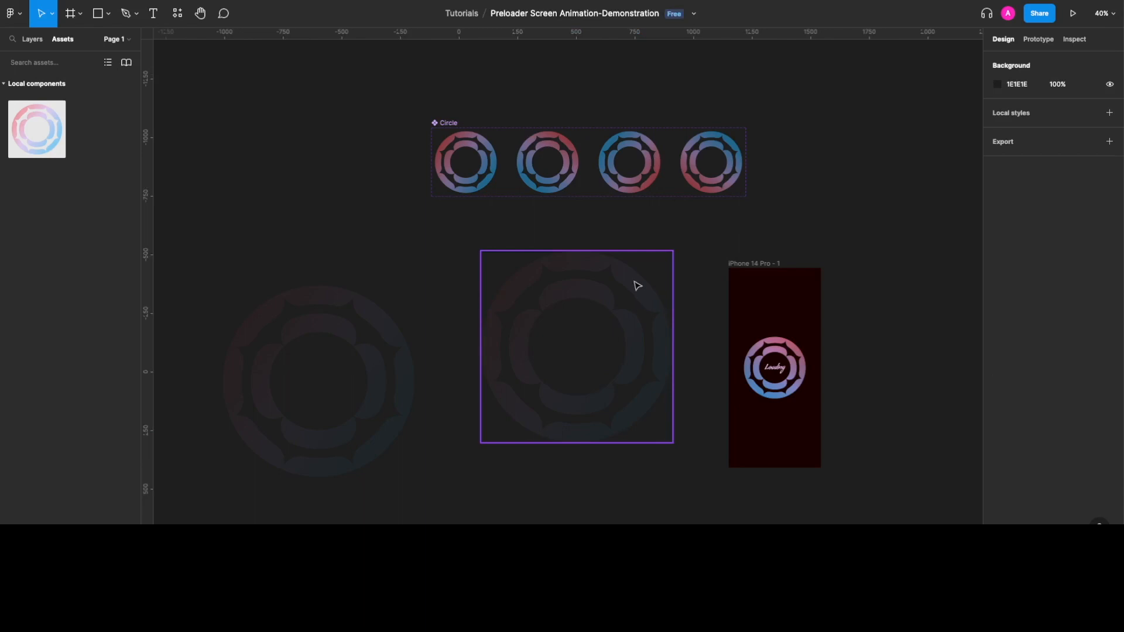
Step: Move the large faded circle instance into the iPhone 14 Pro - 1 frame, centred around the small loading circle
{"action": "left_click", "coordinate": [616, 381]}
{"action": "left_click_drag", "start_coordinate": [604, 281], "coordinate": [808, 298]}
{"action": "scroll", "coordinate": [843, 303], "scroll_direction": "right", "scroll_amount": 5}
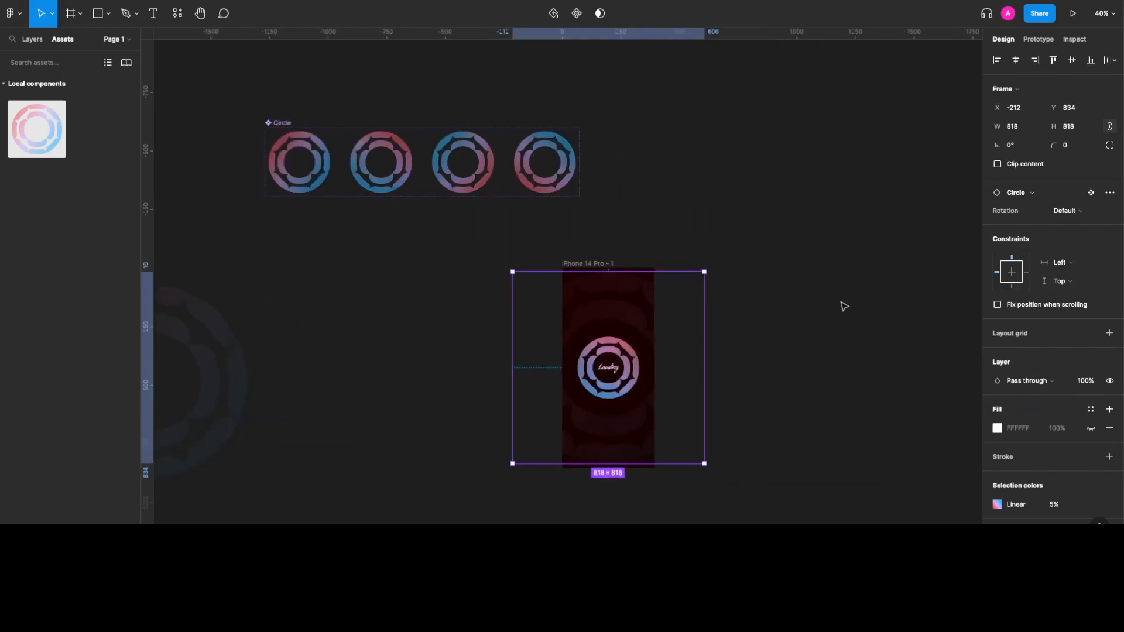
{"action": "key", "text": "Escape"}
Step: Flip the large faded circle instance in the phone frame horizontally
{"action": "left_click", "coordinate": [613, 290]}
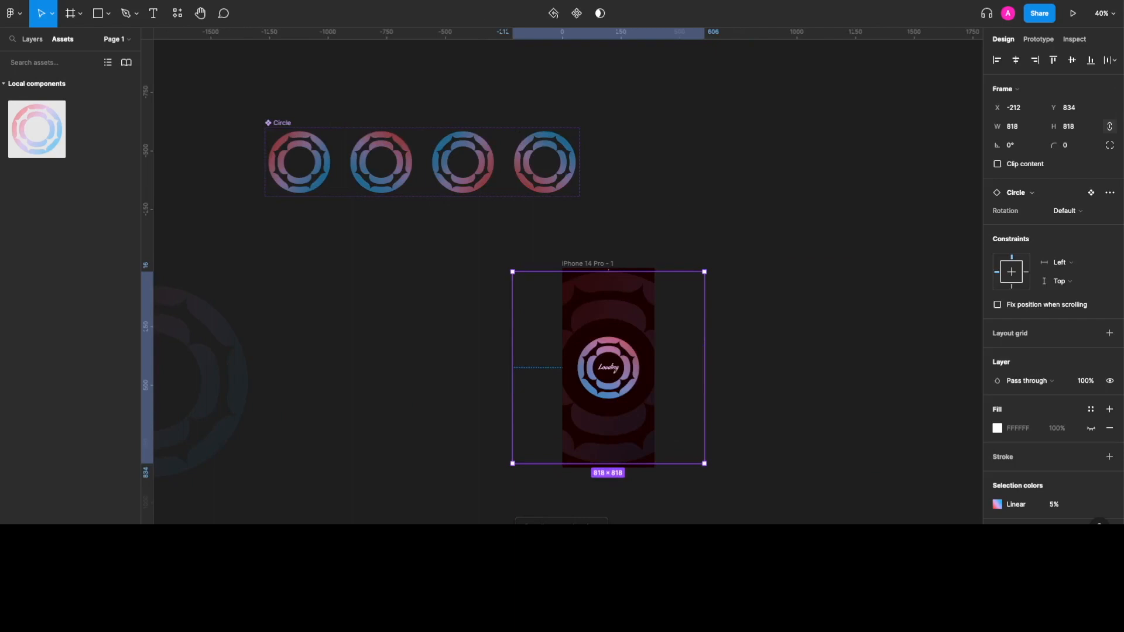
{"action": "left_click", "coordinate": [21, 17]}
{"action": "mouse_move", "coordinate": [66, 135]}
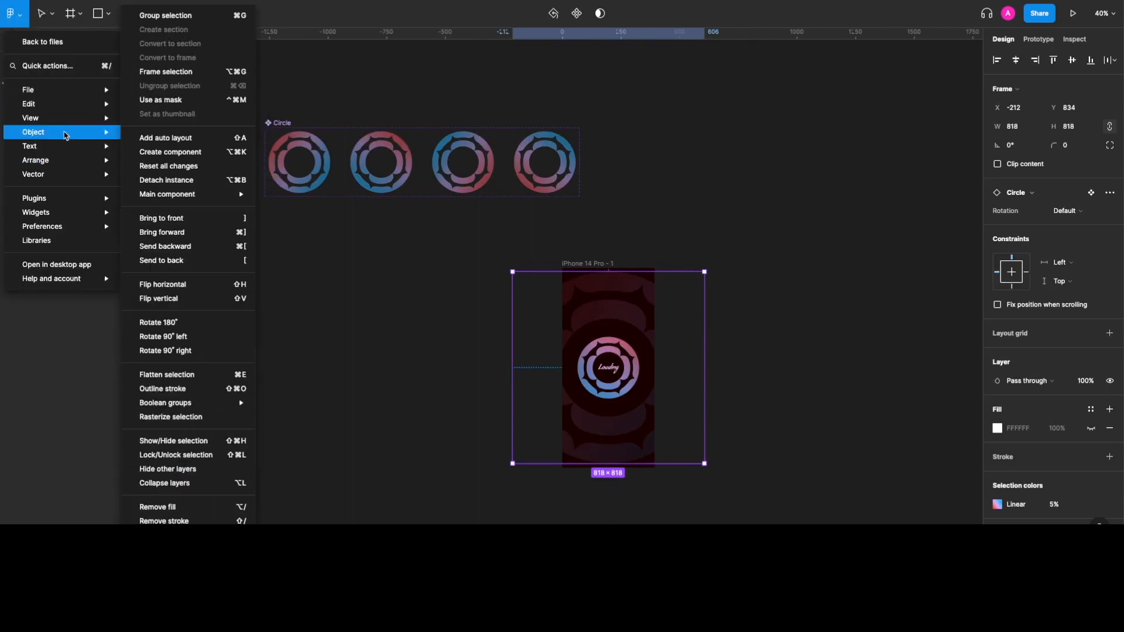
{"action": "left_click", "coordinate": [195, 285]}
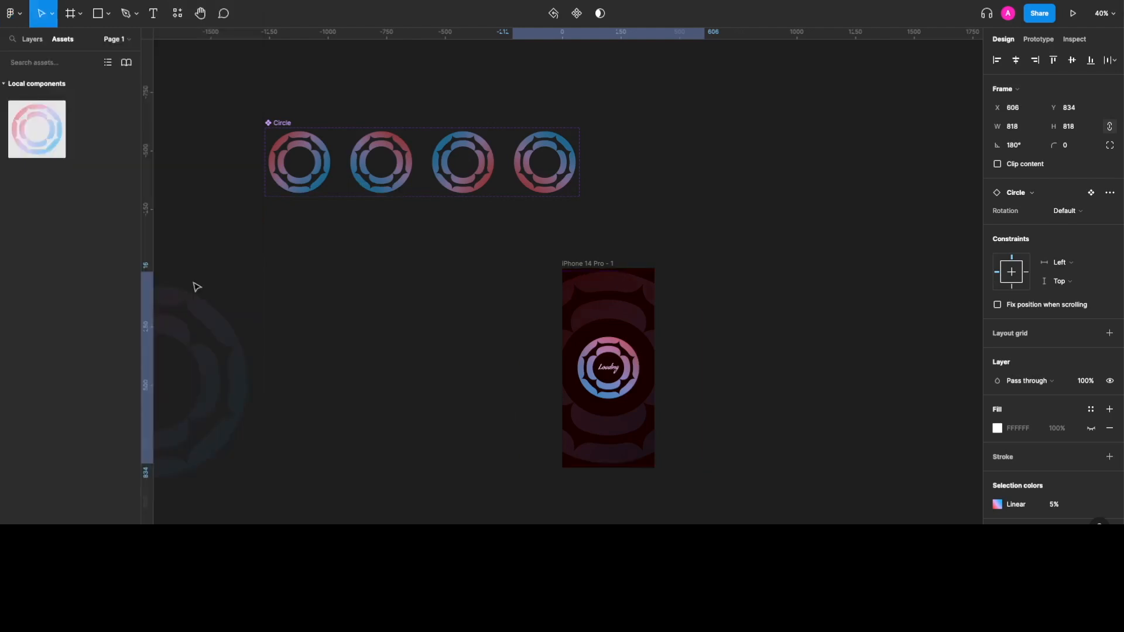
Step: Run the prototype to preview the preloader screen's animation
{"action": "left_click", "coordinate": [766, 237]}
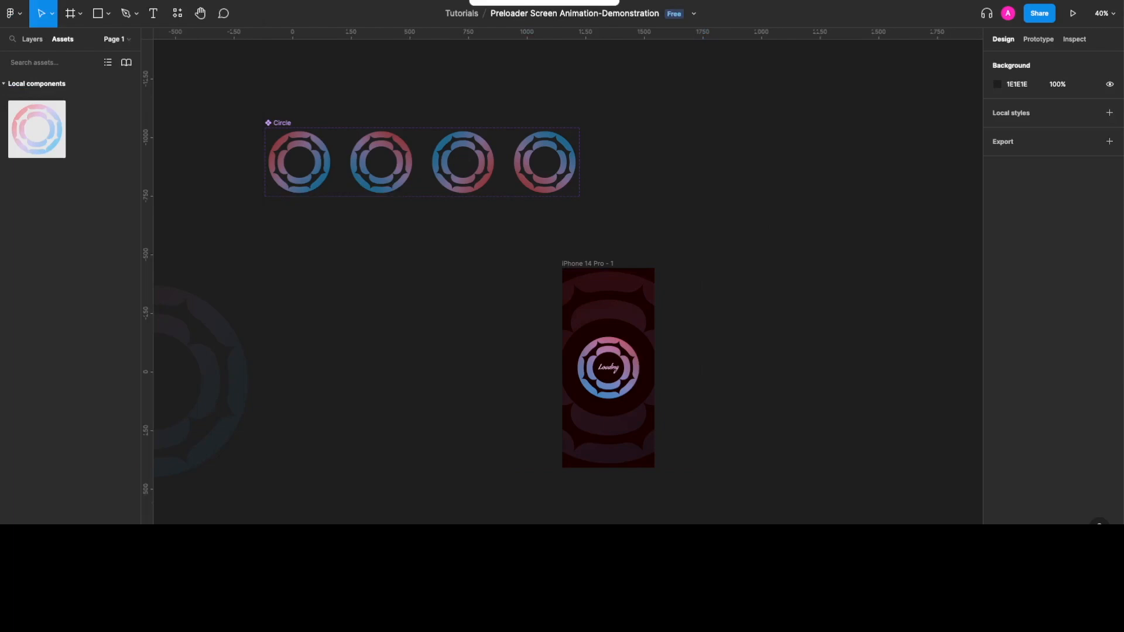
{"action": "key", "text": "ctrl+alt+Return"}
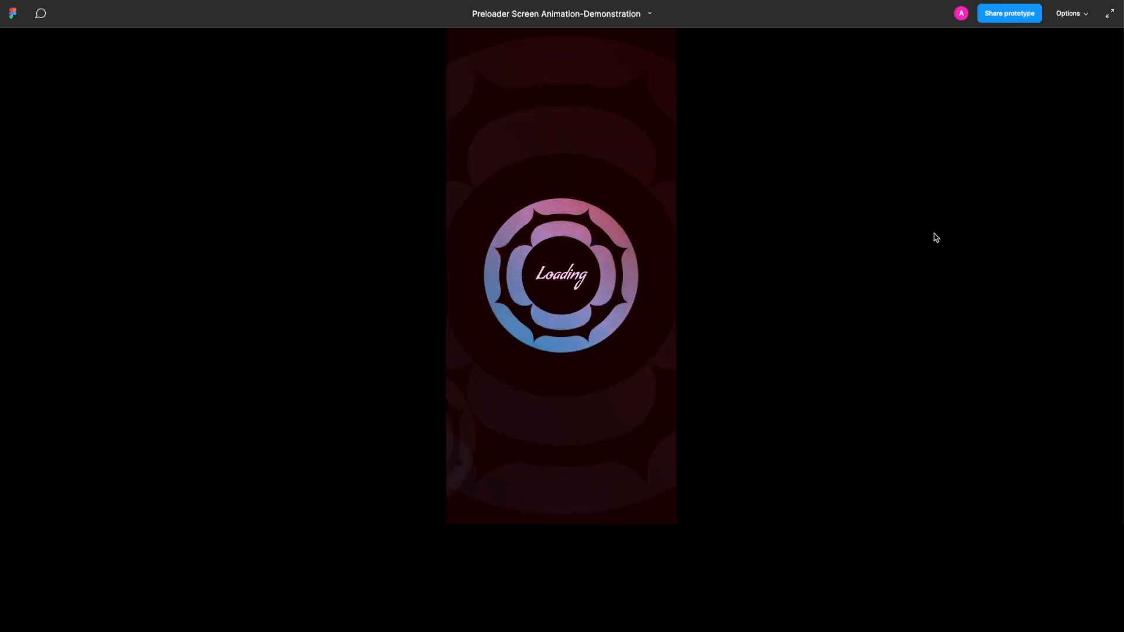